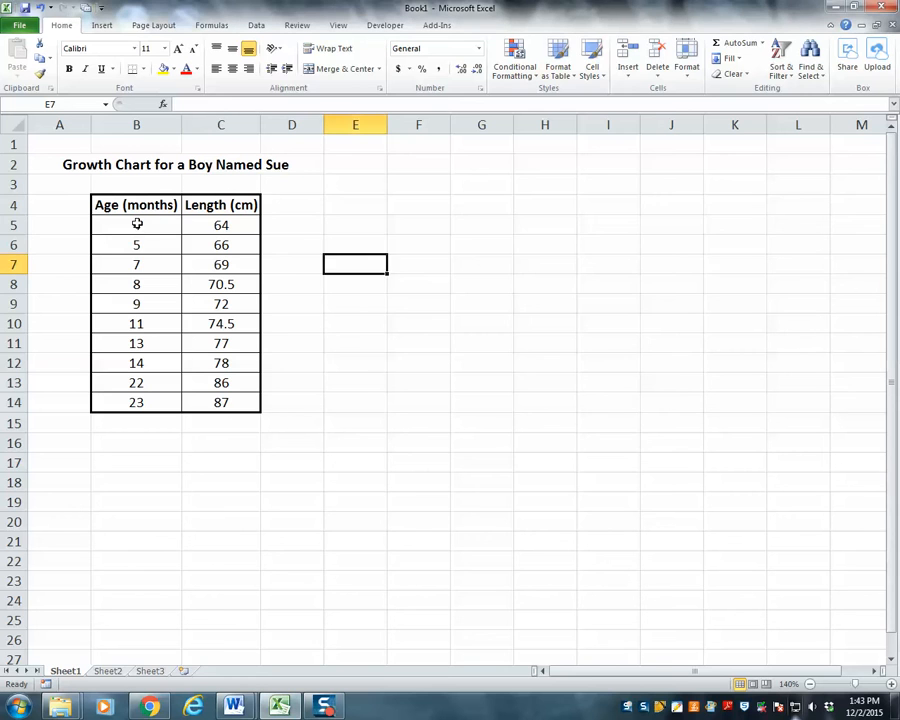
Insert a markers-only scatter chart from the age and length data in B5:C14 and place it beside the table
{"action": "left_click_drag", "start_coordinate": [136, 224], "coordinate": [219, 400]}
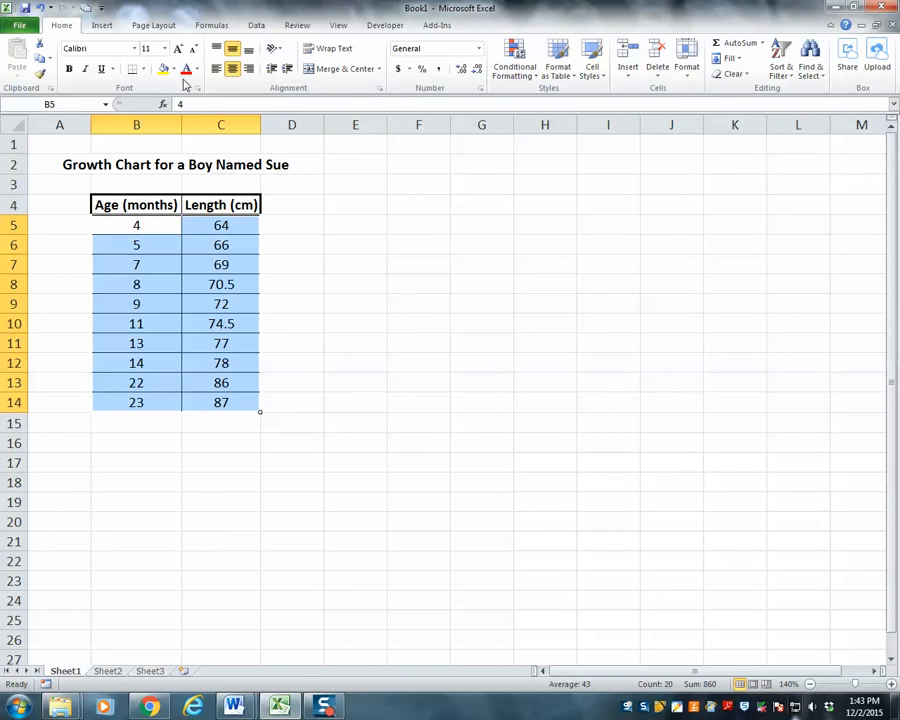
{"action": "left_click", "coordinate": [103, 26]}
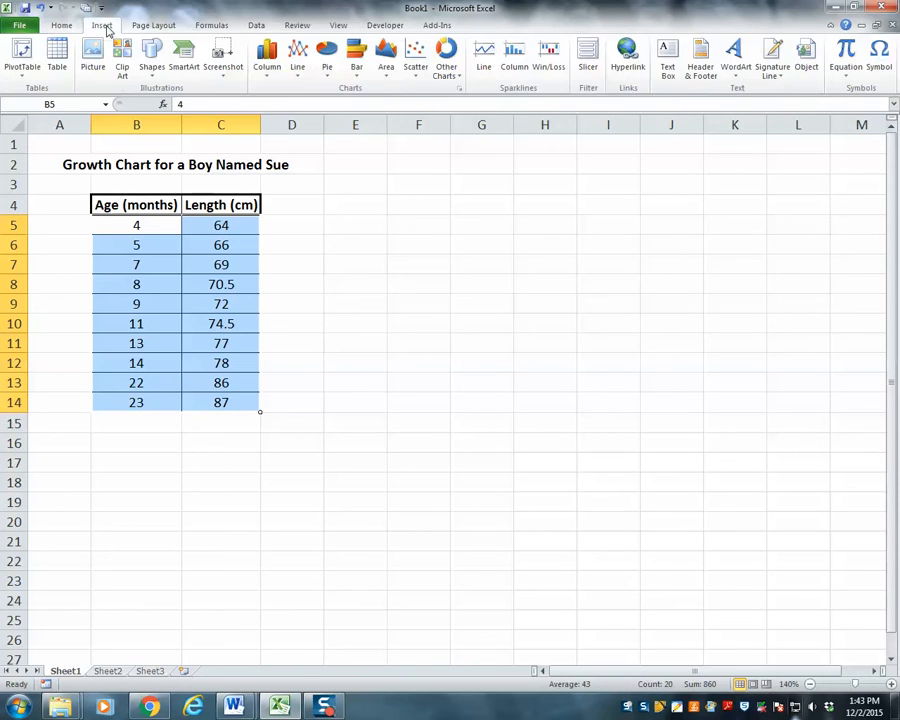
{"action": "left_click", "coordinate": [418, 58]}
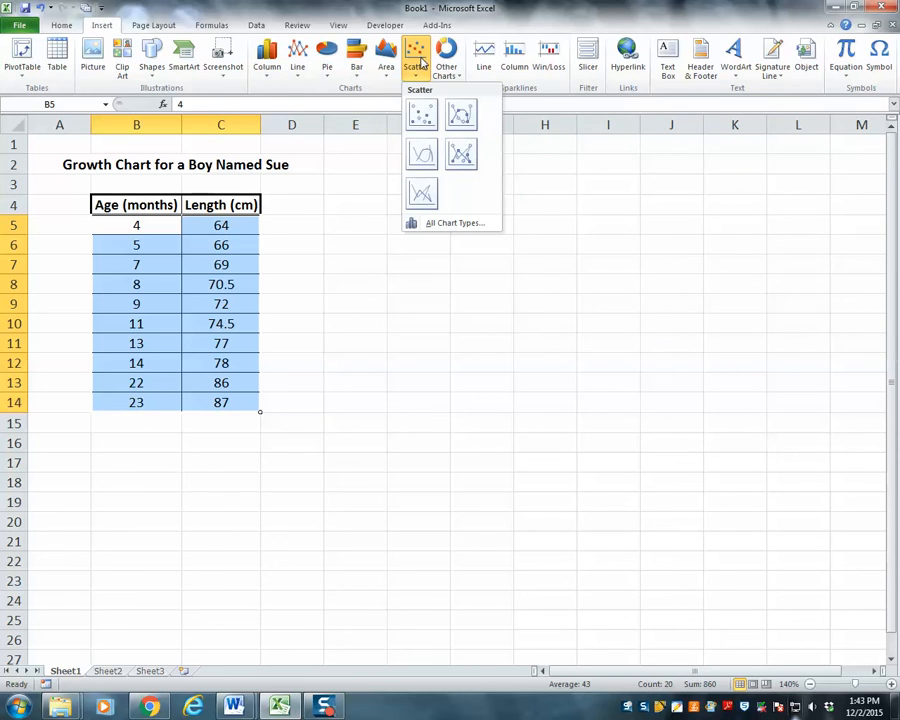
{"action": "left_click", "coordinate": [427, 118]}
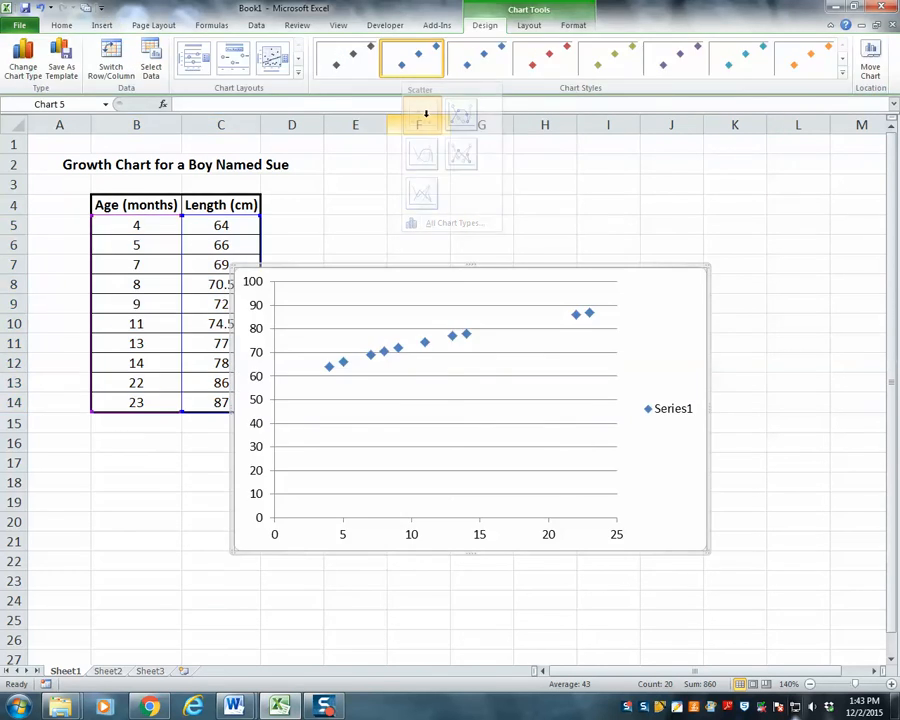
{"action": "left_click_drag", "start_coordinate": [436, 268], "coordinate": [480, 199]}
{"action": "left_click", "coordinate": [503, 523]}
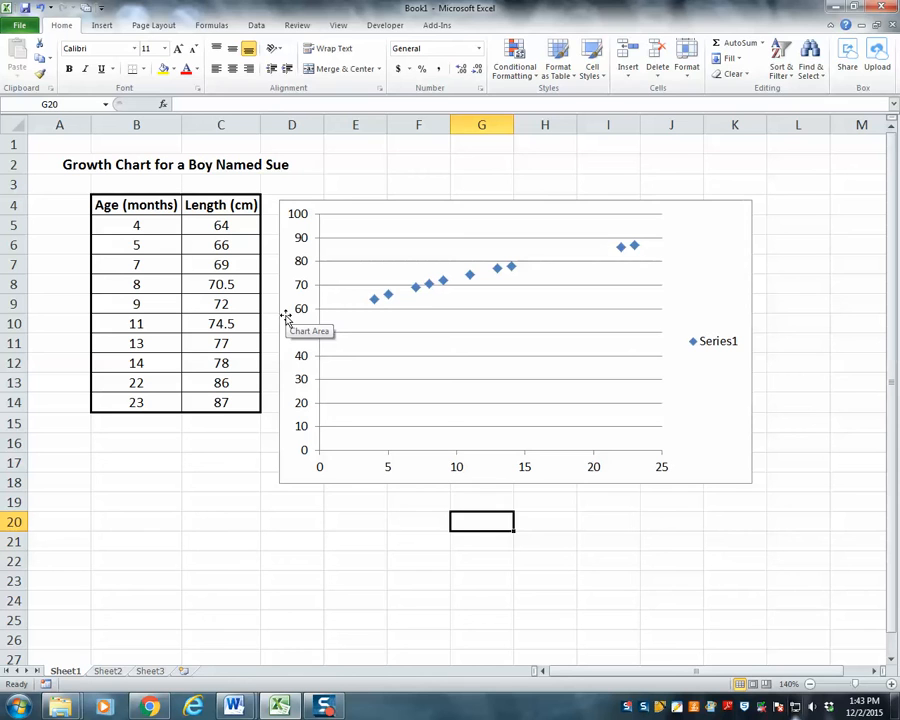
Apply chart Layout 1 to the scatter chart and set its title to "Sue's Growth Chart"
{"action": "left_click", "coordinate": [424, 202]}
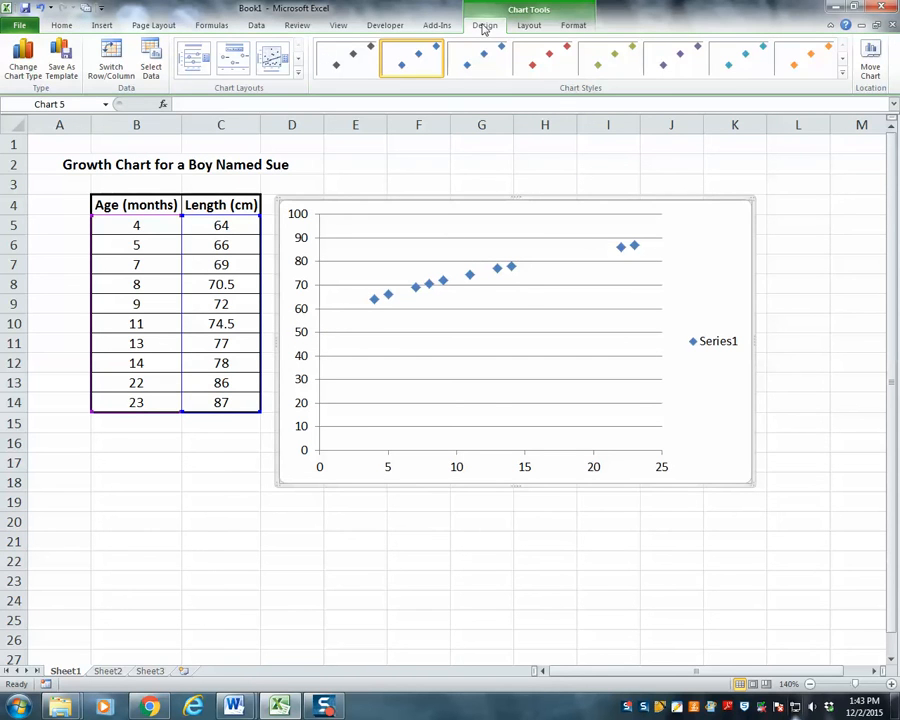
{"action": "left_click", "coordinate": [200, 62]}
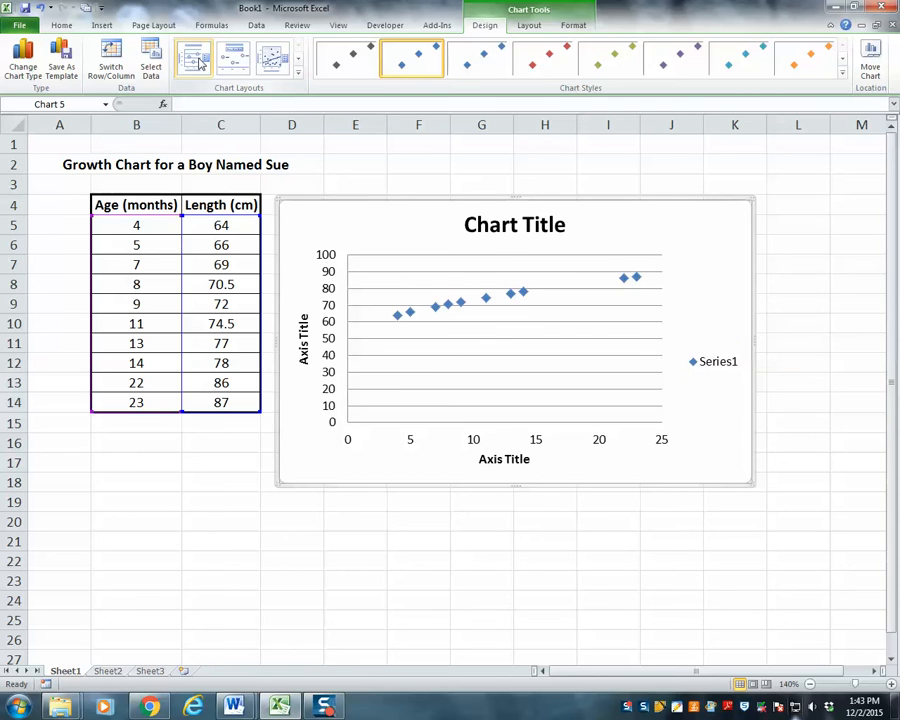
{"action": "left_click", "coordinate": [555, 230]}
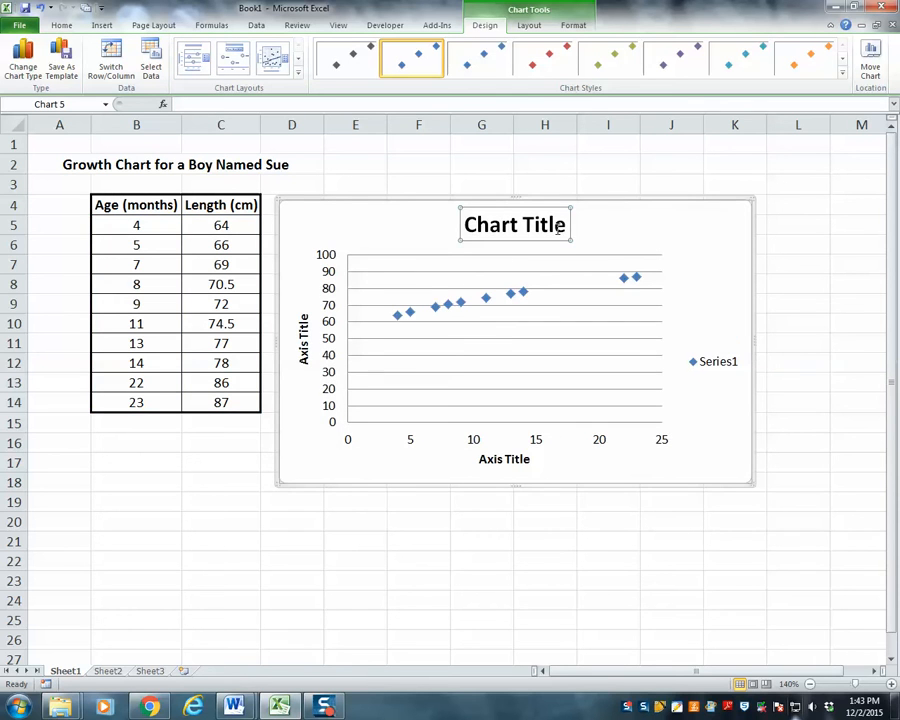
{"action": "left_click_drag", "start_coordinate": [566, 227], "coordinate": [459, 224]}
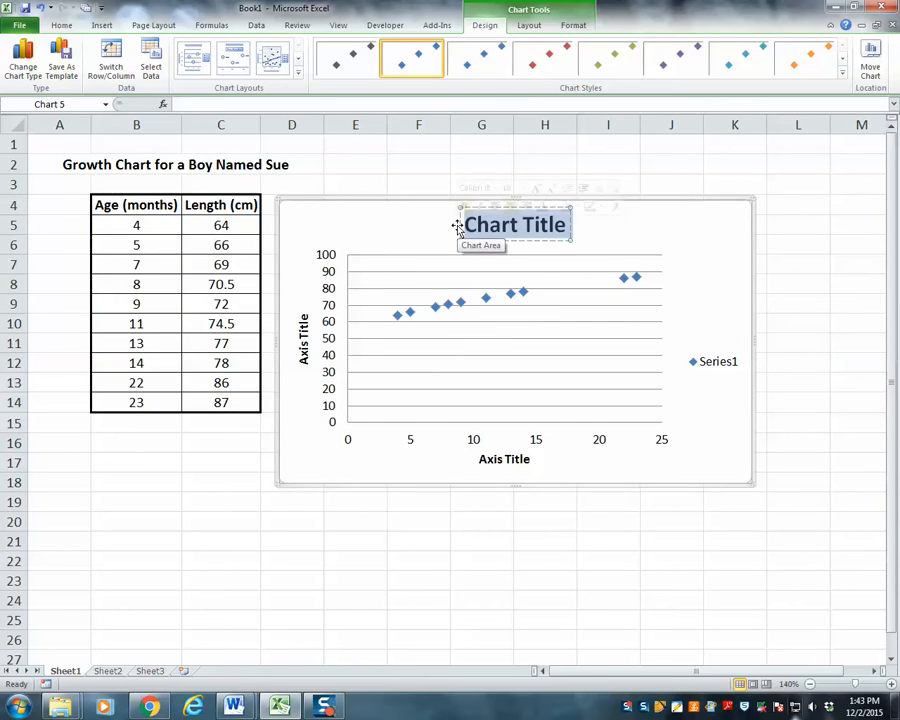
{"action": "type", "text": "Sue's Growth"}
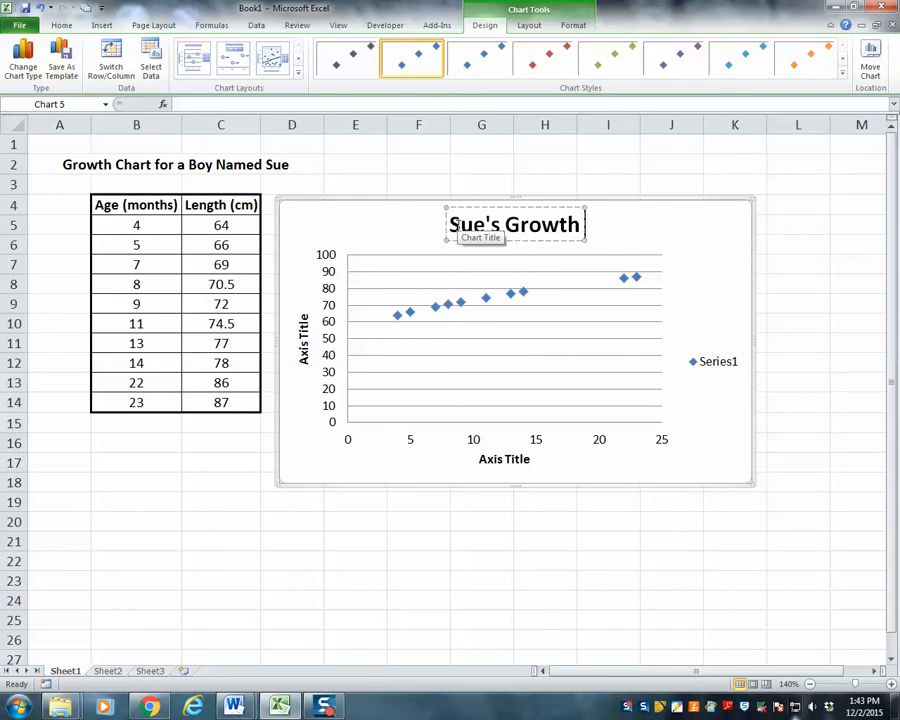
{"action": "type", "text": " Chart"}
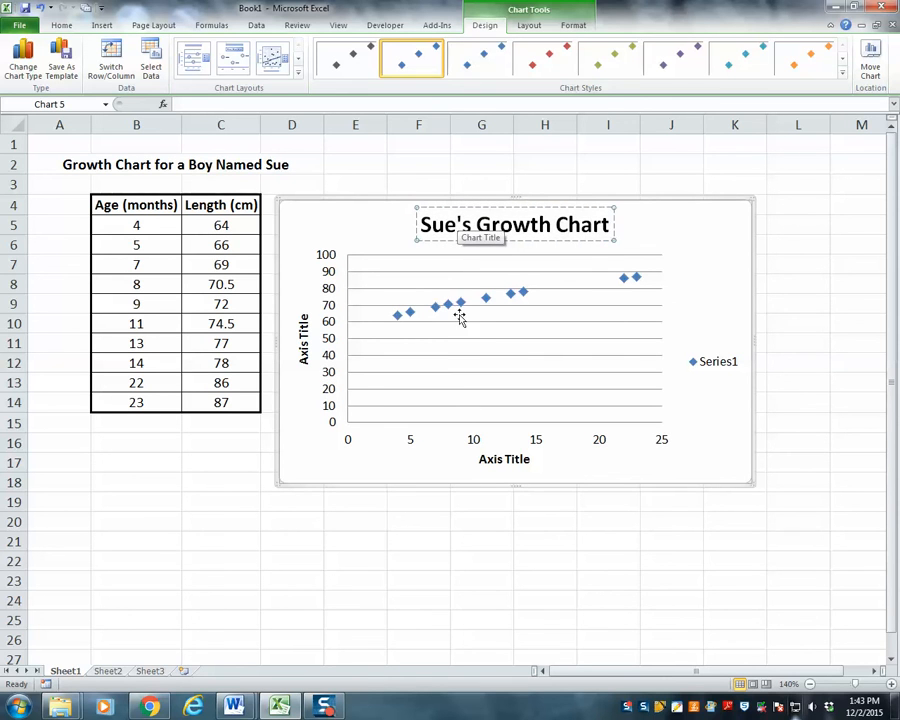
Set the horizontal axis title of the chart to "Age (months)"
{"action": "left_click", "coordinate": [501, 459]}
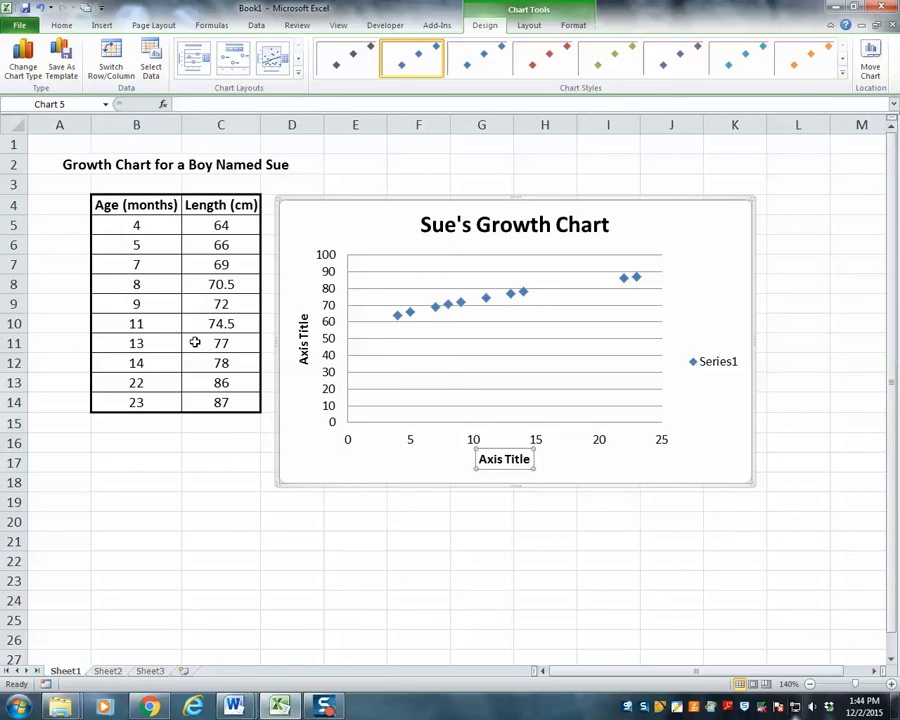
{"action": "type", "text": "Age ("}
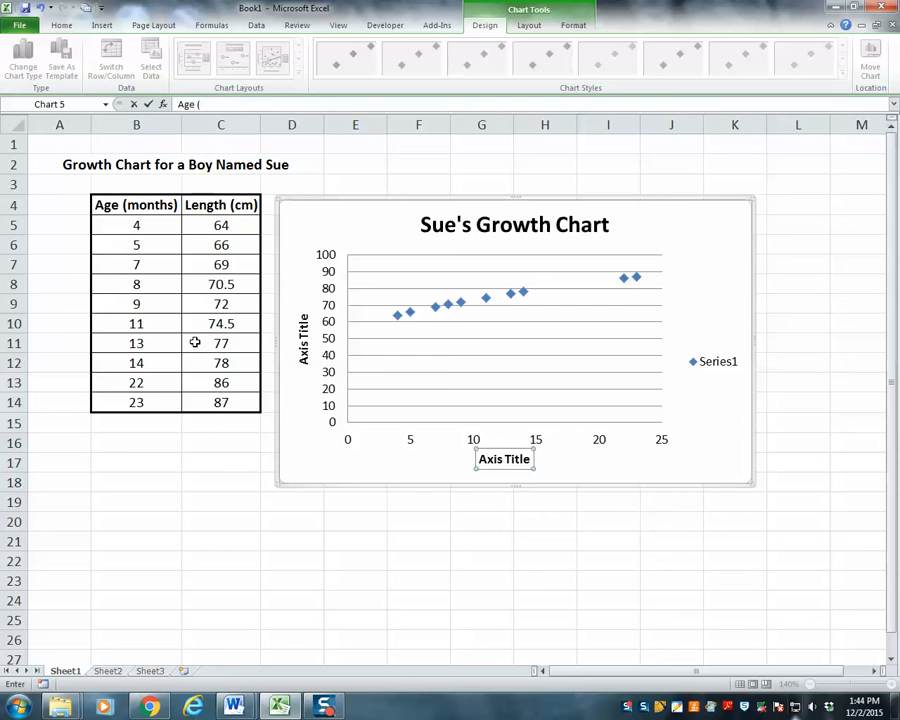
{"action": "type", "text": "months)"}
{"action": "left_click", "coordinate": [148, 104]}
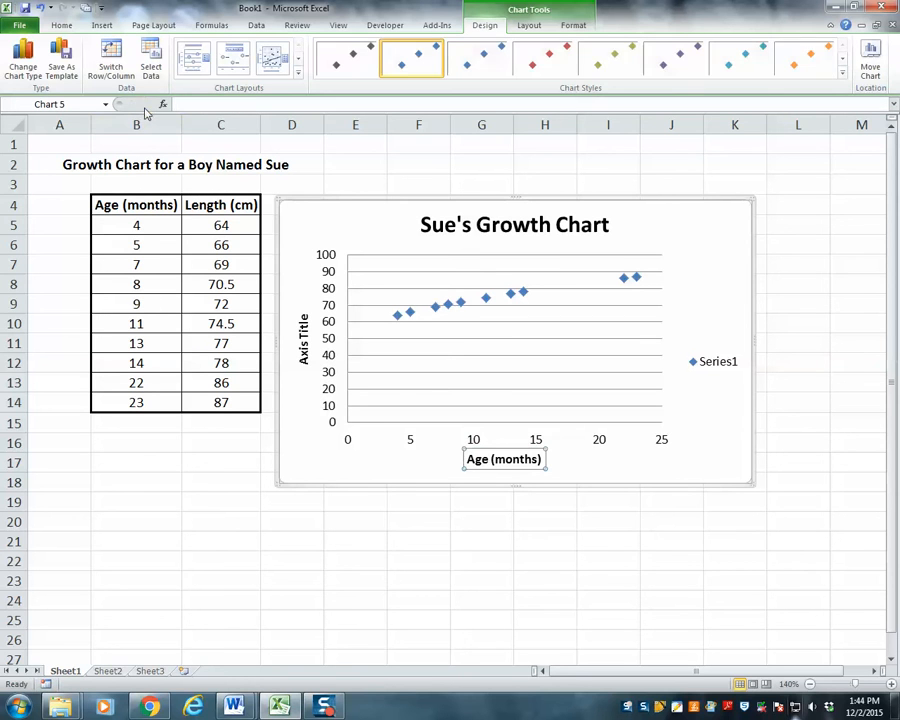
Set the vertical axis title of the chart to "Length (cm)"
{"action": "left_click", "coordinate": [304, 323]}
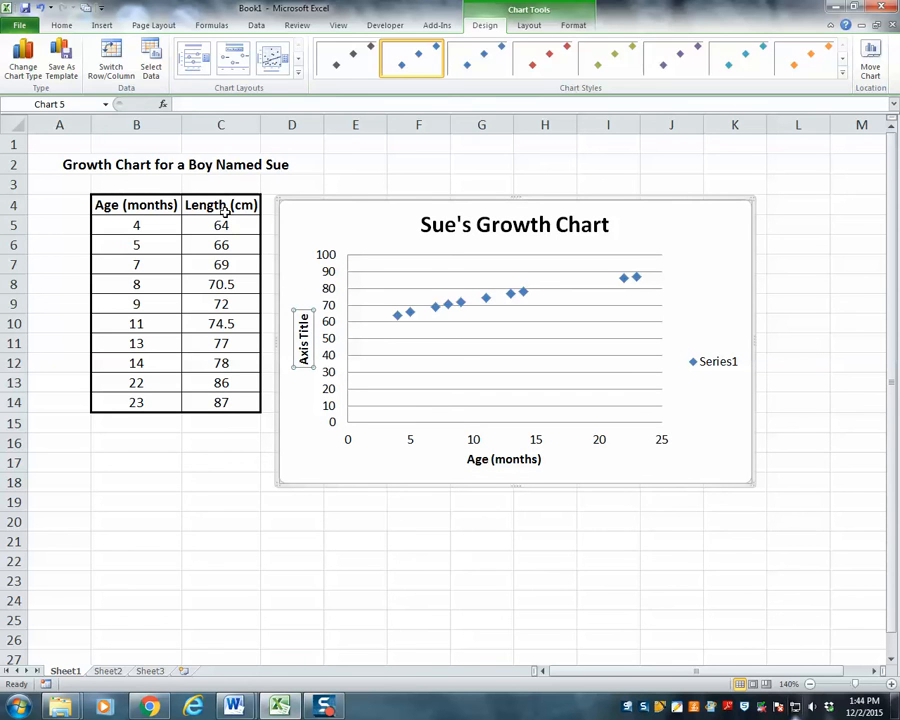
{"action": "type", "text": "Len"}
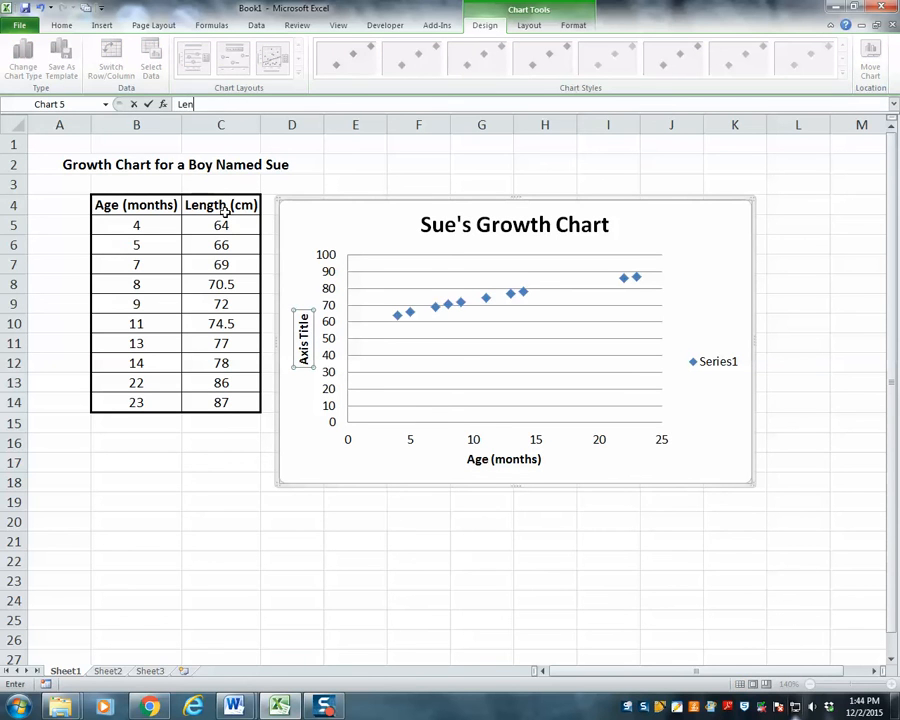
{"action": "type", "text": "gth (cm)"}
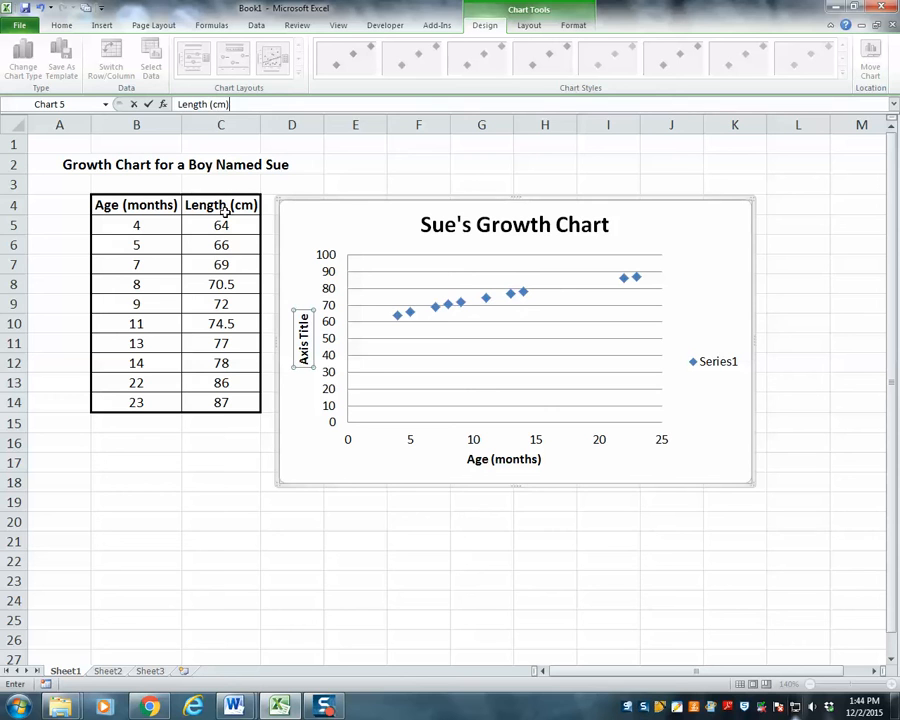
{"action": "left_click", "coordinate": [149, 104]}
{"action": "left_click", "coordinate": [396, 539]}
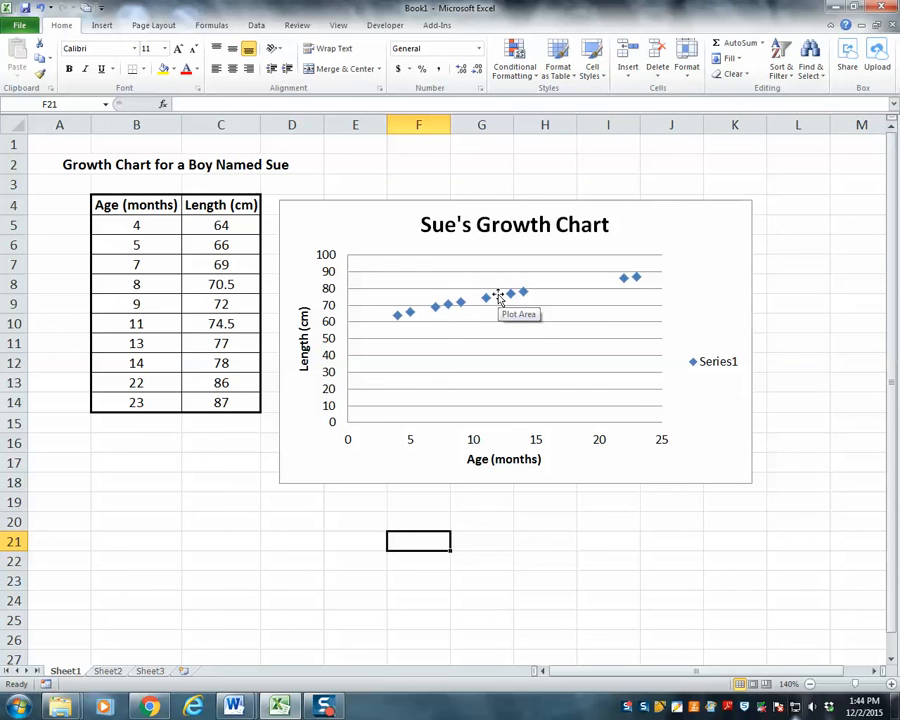
Delete the Series1 legend from the growth chart
{"action": "left_click", "coordinate": [706, 366]}
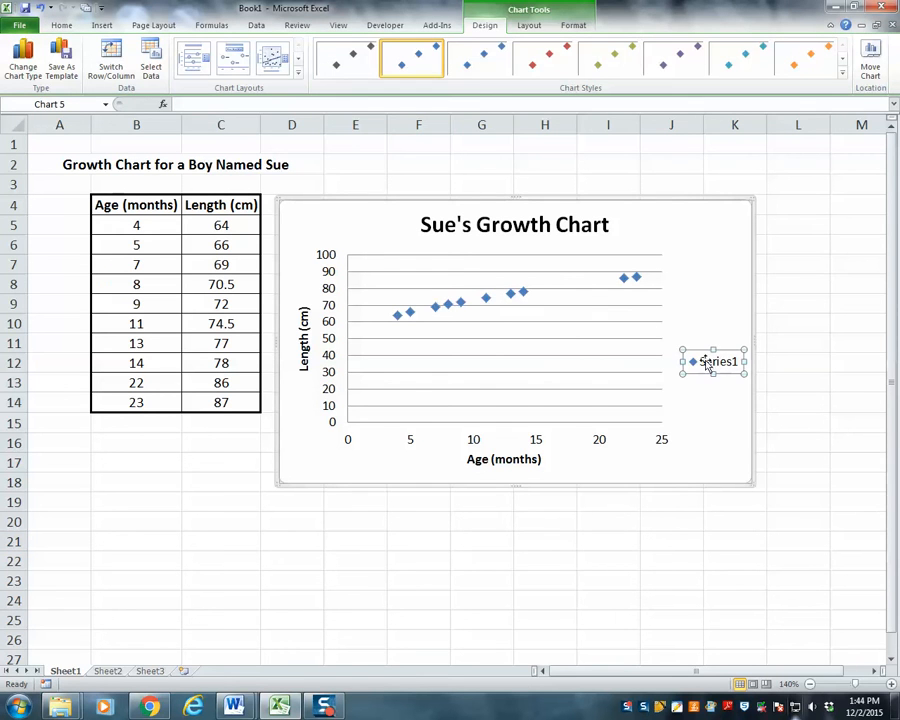
{"action": "key", "text": "Delete"}
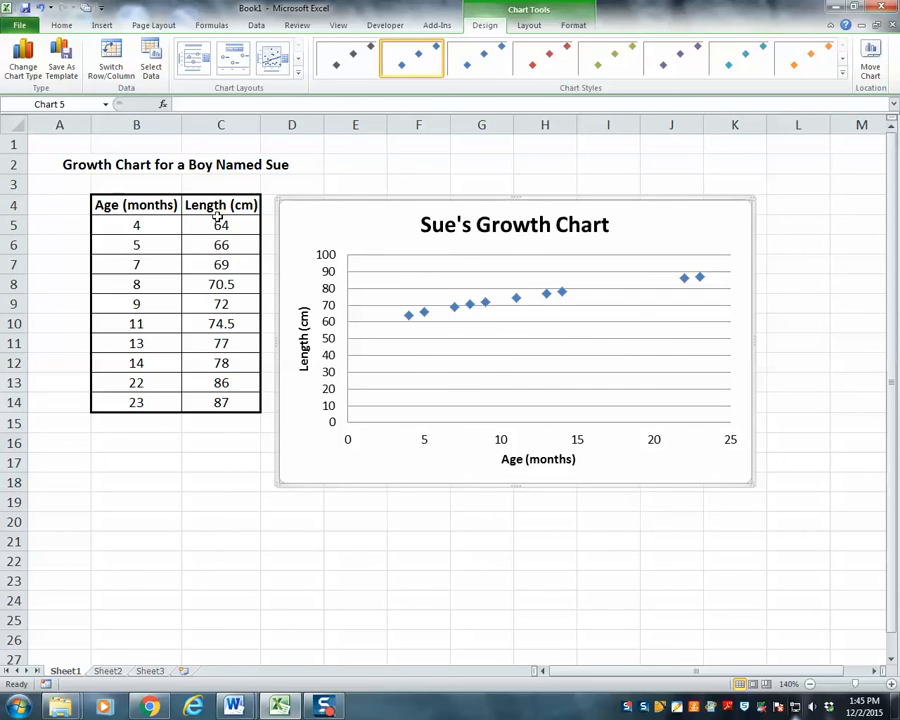
Format the vertical length axis with a fixed minimum of 60
{"action": "left_click", "coordinate": [329, 343]}
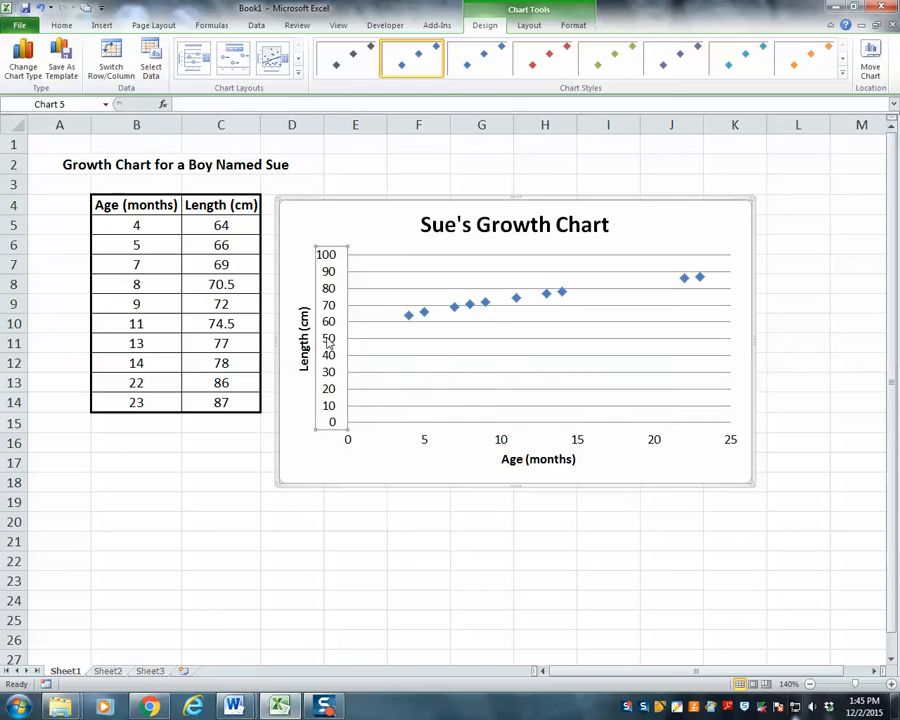
{"action": "right_click", "coordinate": [329, 343]}
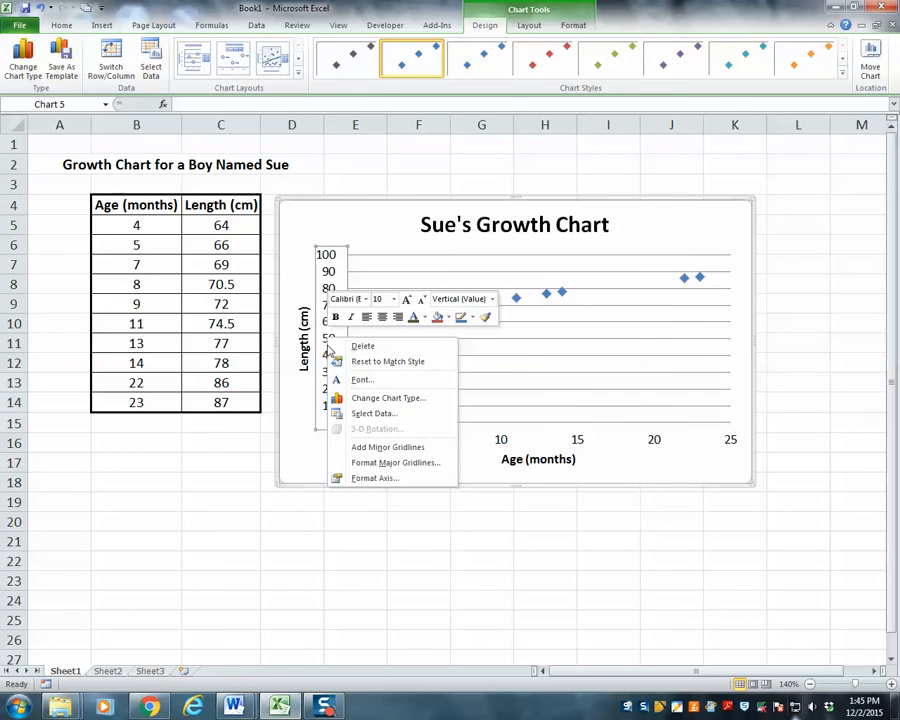
{"action": "left_click", "coordinate": [362, 480]}
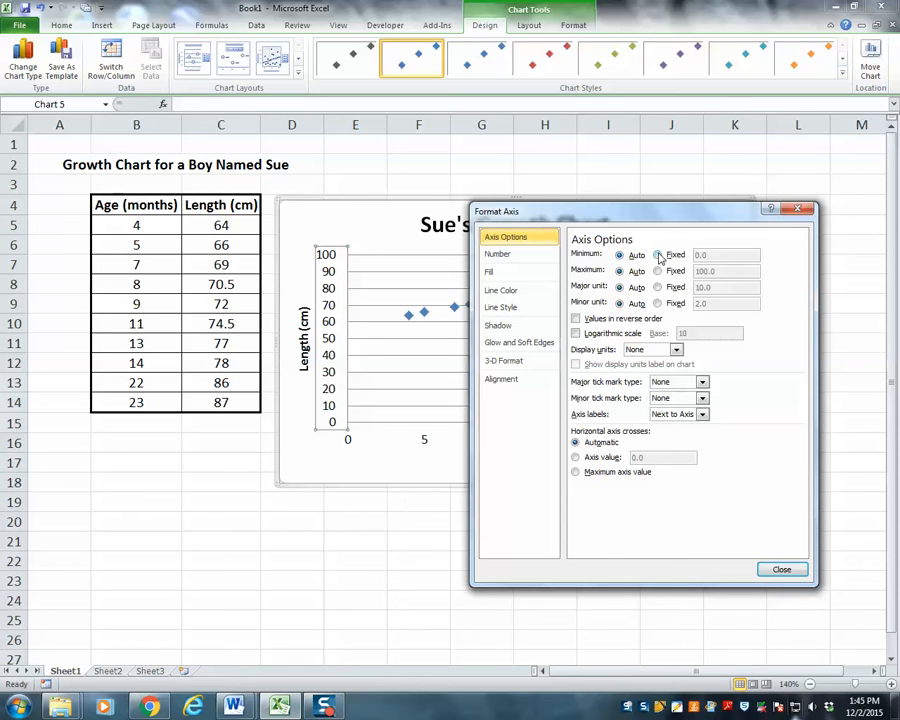
{"action": "left_click", "coordinate": [658, 256]}
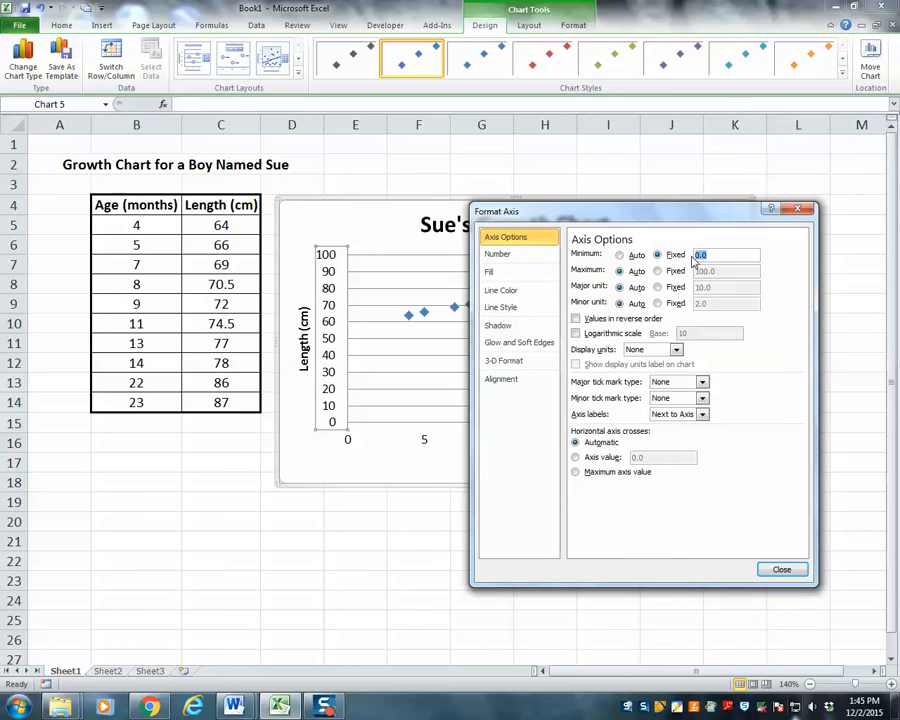
{"action": "type", "text": "60"}
{"action": "key", "text": "Return"}
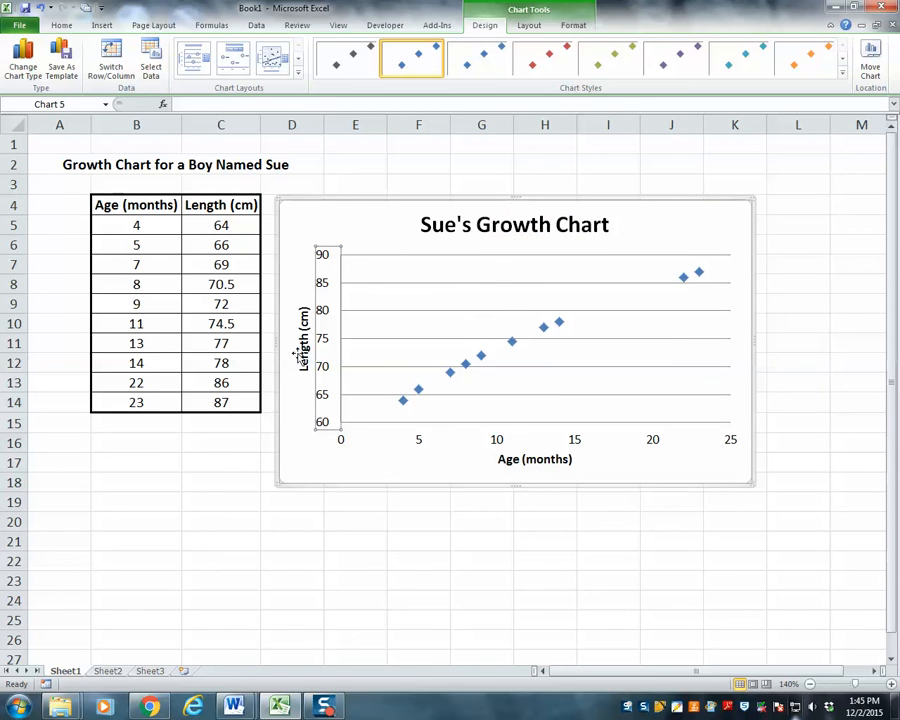
Format the horizontal age axis with a fixed minimum of 2
{"action": "left_click", "coordinate": [418, 443]}
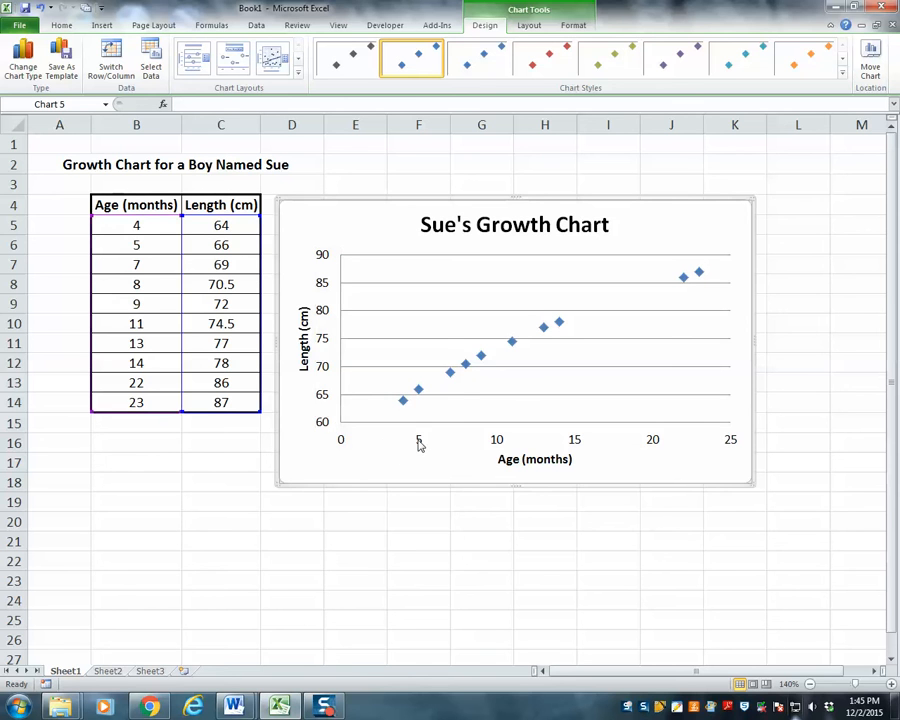
{"action": "right_click", "coordinate": [418, 443]}
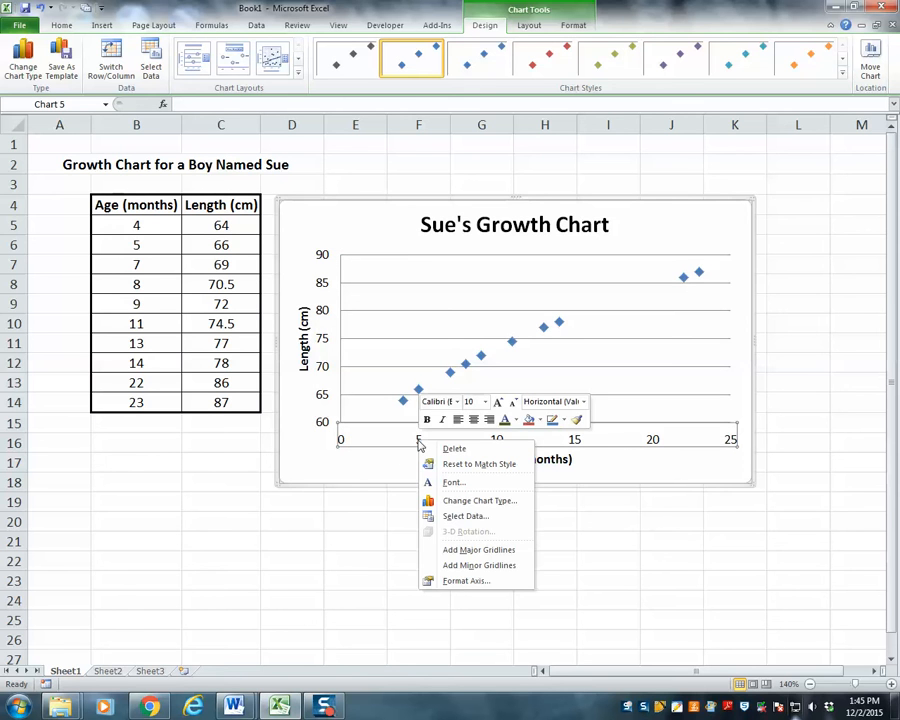
{"action": "left_click", "coordinate": [466, 581]}
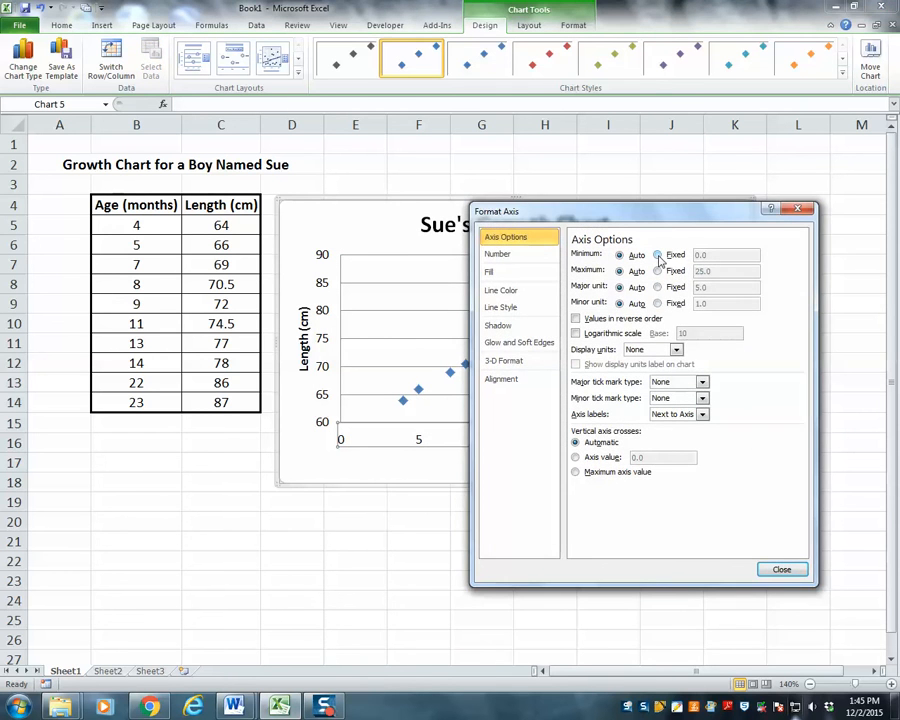
{"action": "left_click", "coordinate": [658, 256]}
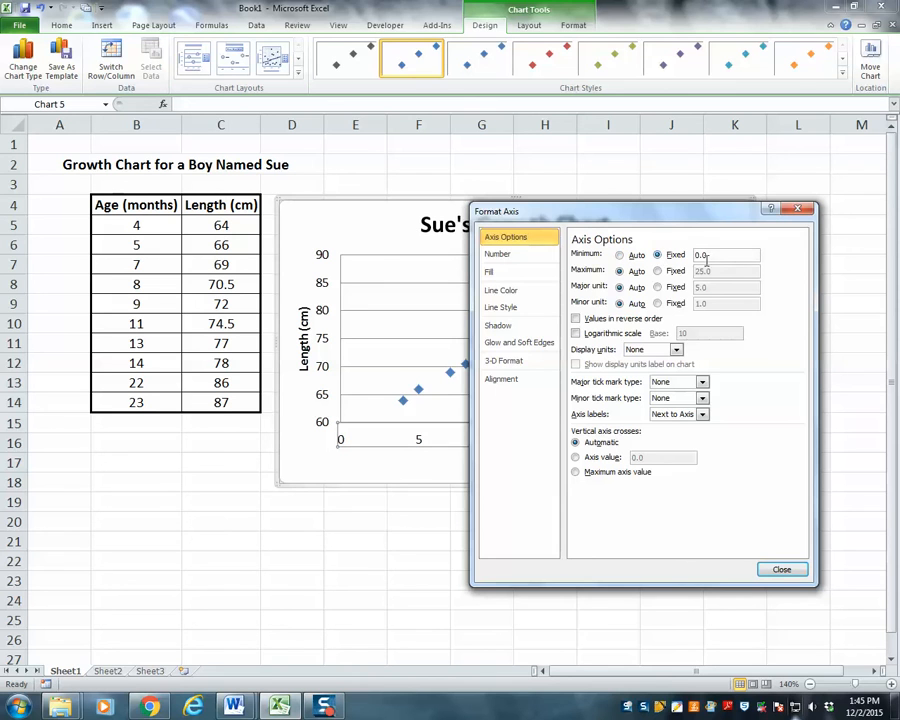
{"action": "key", "text": "Return"}
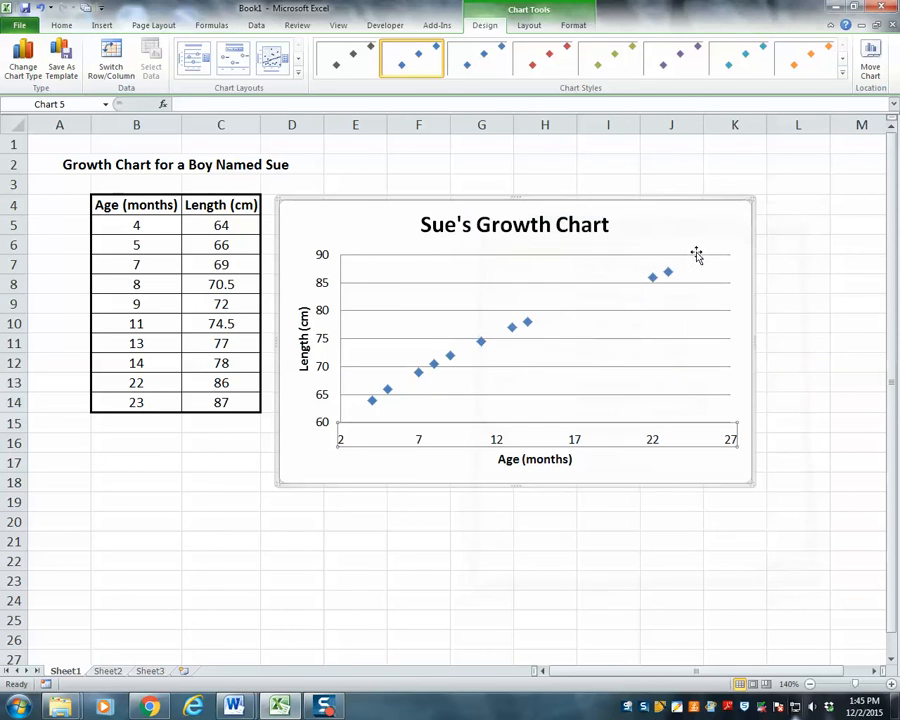
{"action": "left_click", "coordinate": [479, 536]}
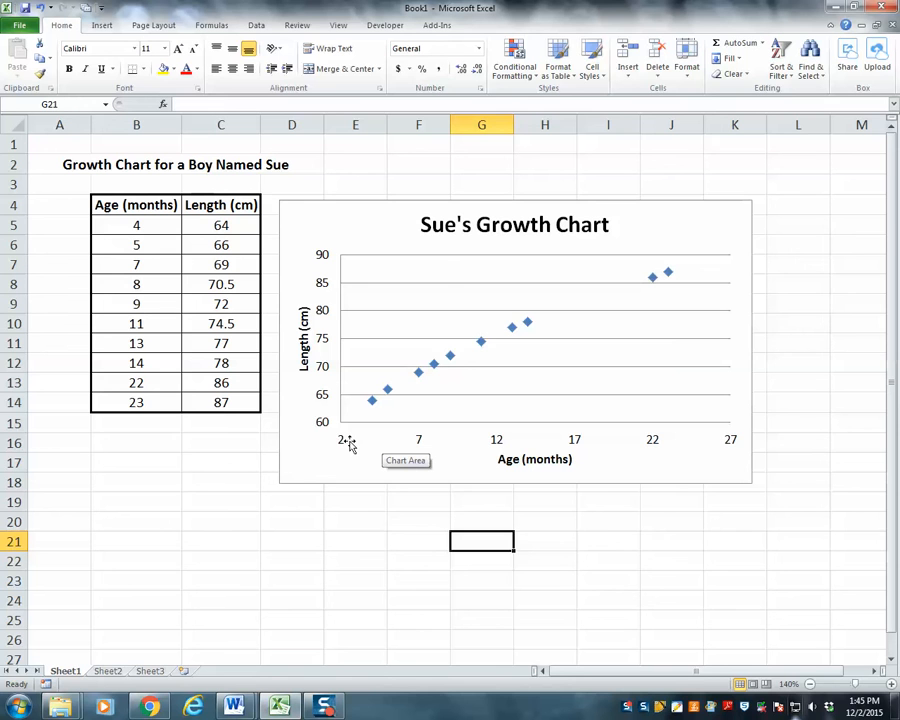
Set a fixed major unit of 2 for the horizontal age axis
{"action": "left_click", "coordinate": [419, 445]}
{"action": "right_click", "coordinate": [419, 446]}
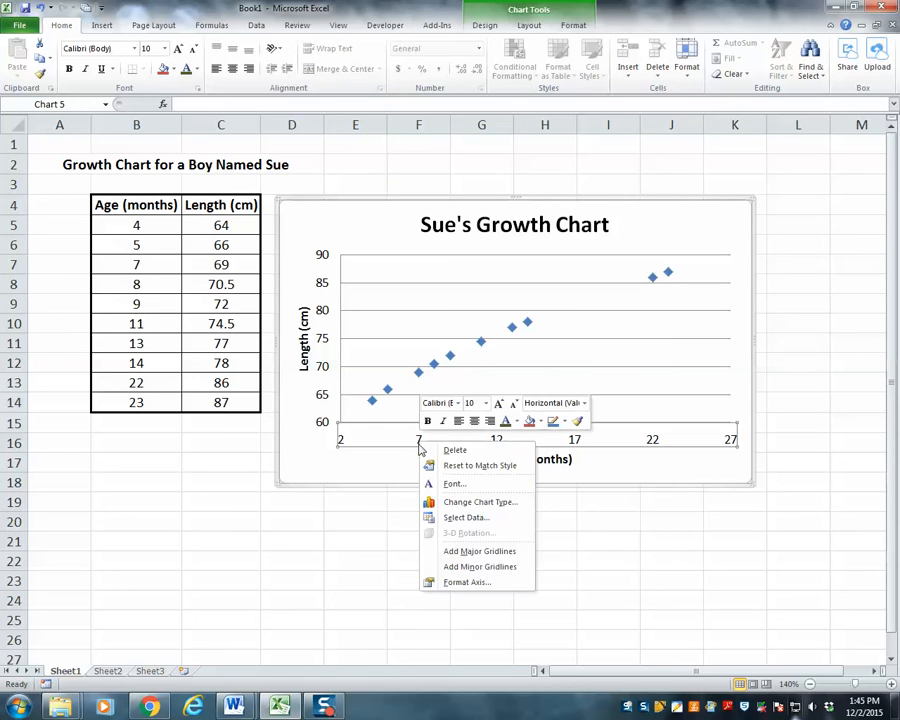
{"action": "left_click", "coordinate": [452, 583]}
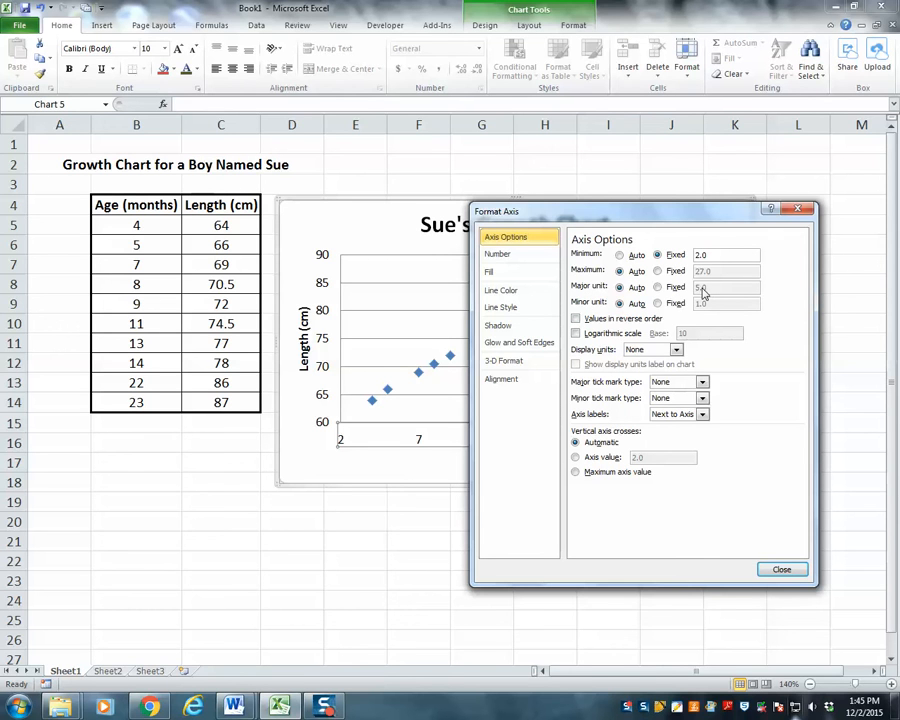
{"action": "left_click", "coordinate": [658, 289]}
{"action": "left_click_drag", "start_coordinate": [708, 287], "coordinate": [696, 287]}
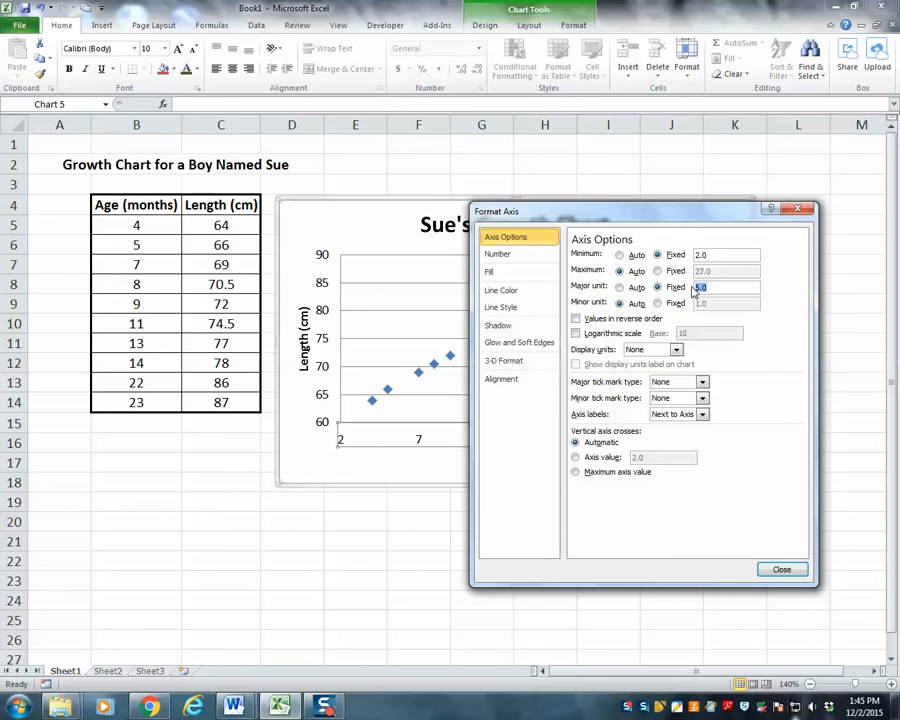
{"action": "type", "text": "2"}
{"action": "key", "text": "Return"}
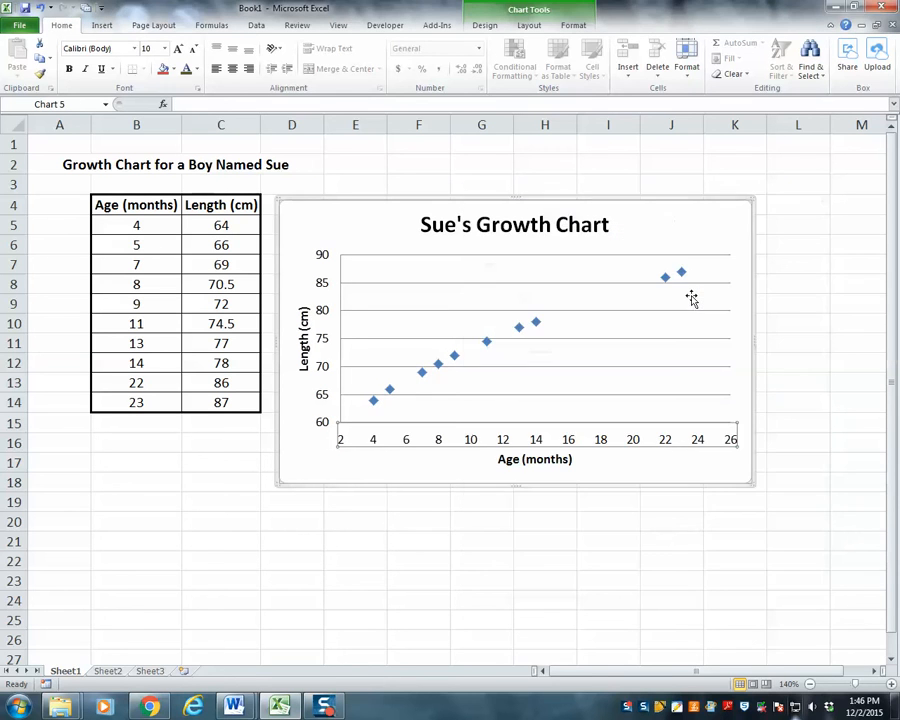
Add major and minor gridlines for the horizontal age axis of the growth chart
{"action": "left_click", "coordinate": [534, 515]}
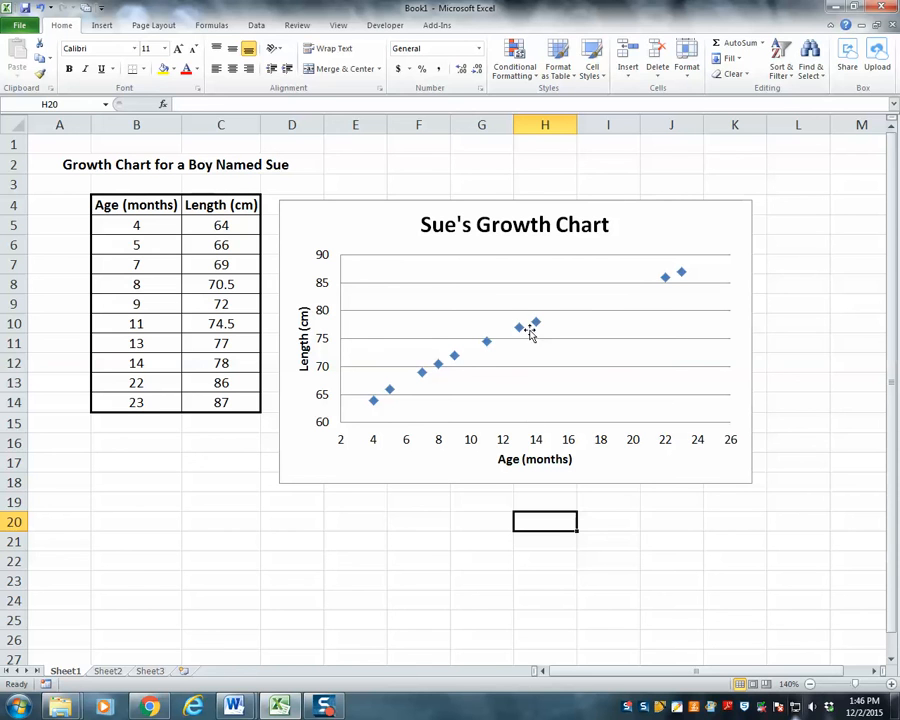
{"action": "left_click", "coordinate": [537, 445]}
{"action": "right_click", "coordinate": [537, 444]}
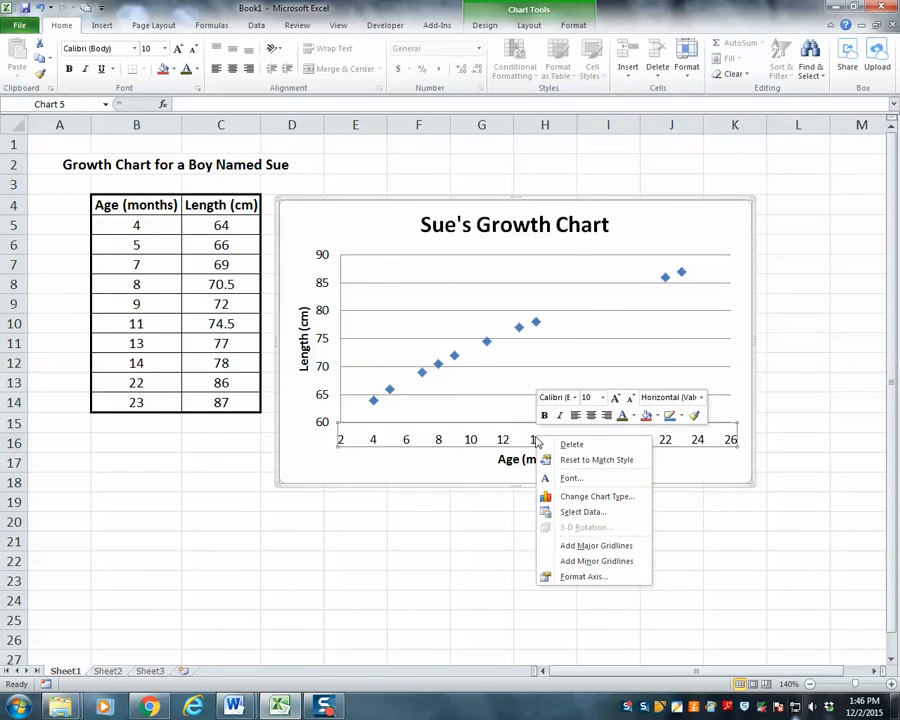
{"action": "left_click", "coordinate": [581, 546]}
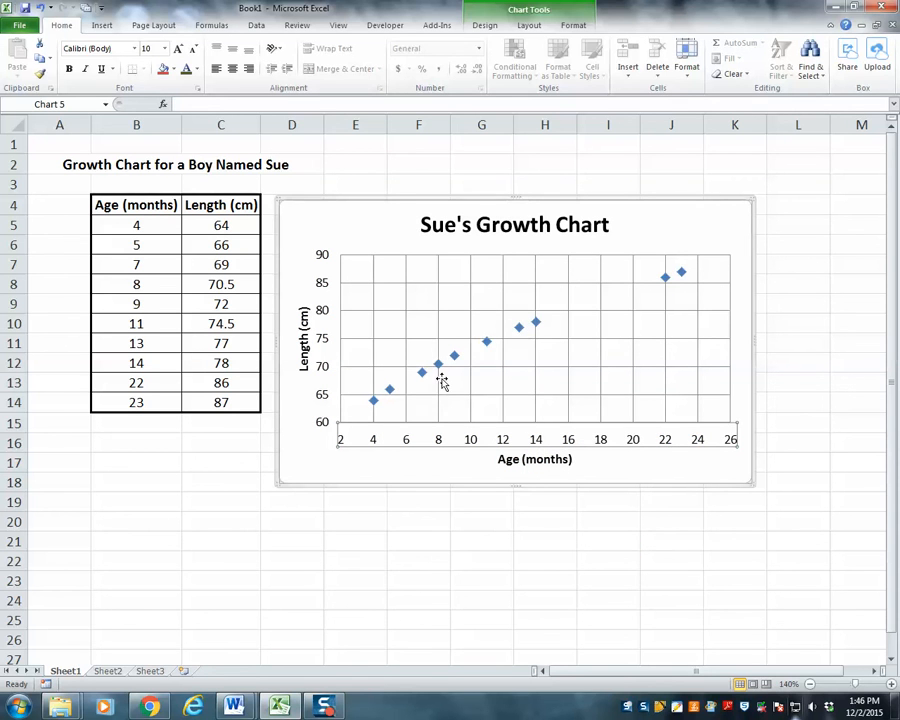
{"action": "right_click", "coordinate": [503, 447]}
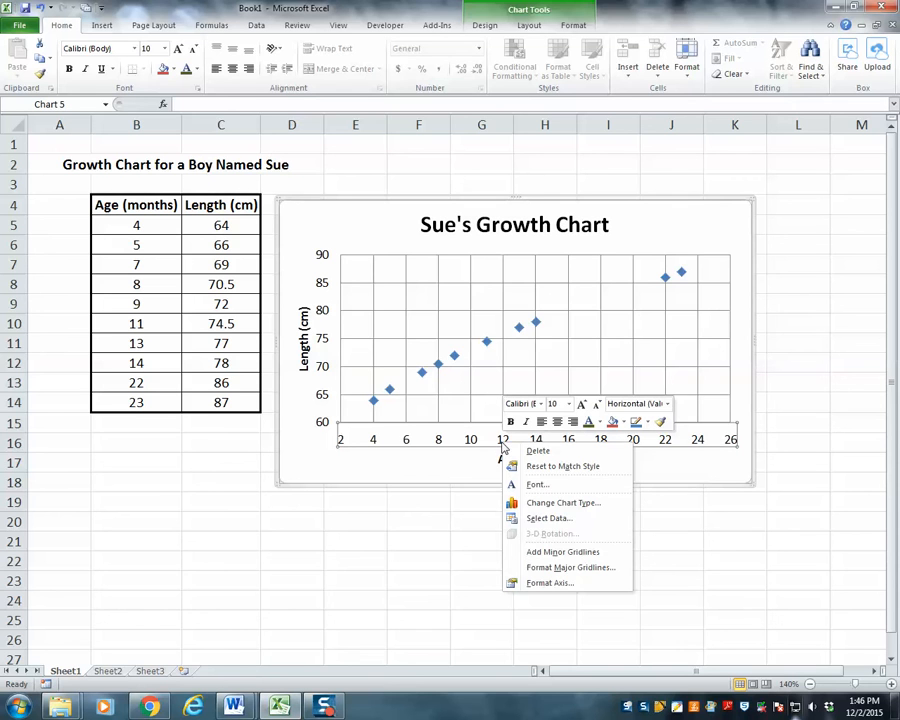
{"action": "left_click", "coordinate": [548, 553]}
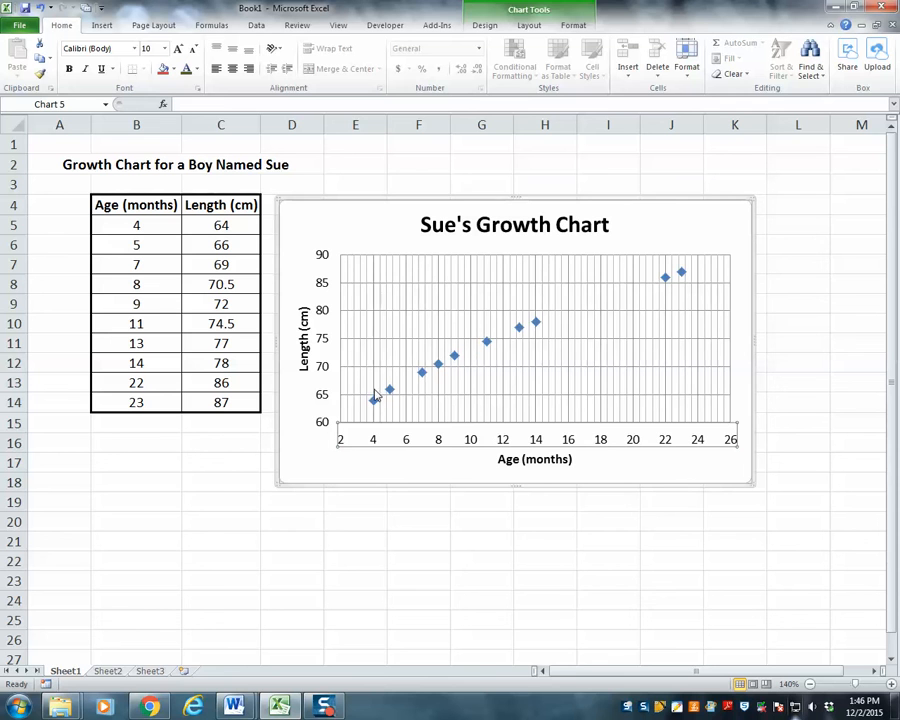
Add minor gridlines for the vertical length axis
{"action": "left_click", "coordinate": [323, 341]}
{"action": "right_click", "coordinate": [323, 341]}
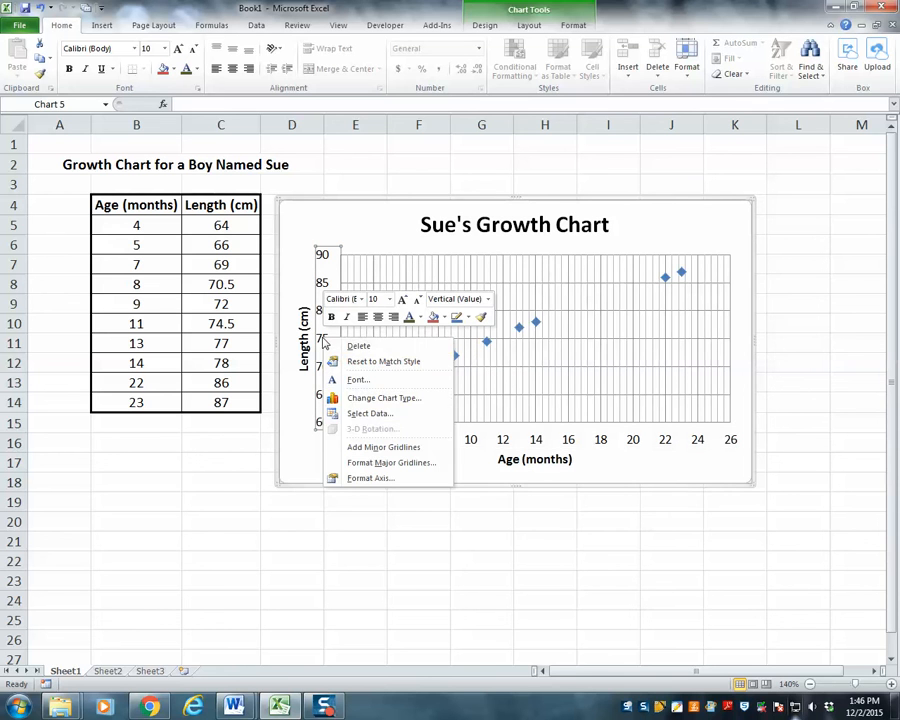
{"action": "left_click", "coordinate": [363, 447]}
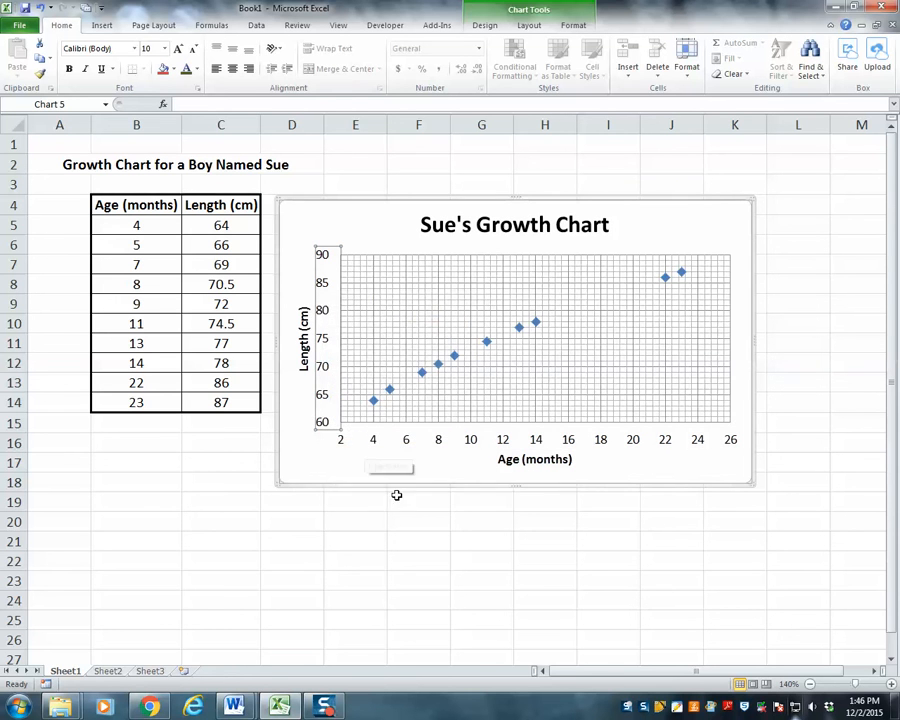
{"action": "left_click", "coordinate": [417, 520]}
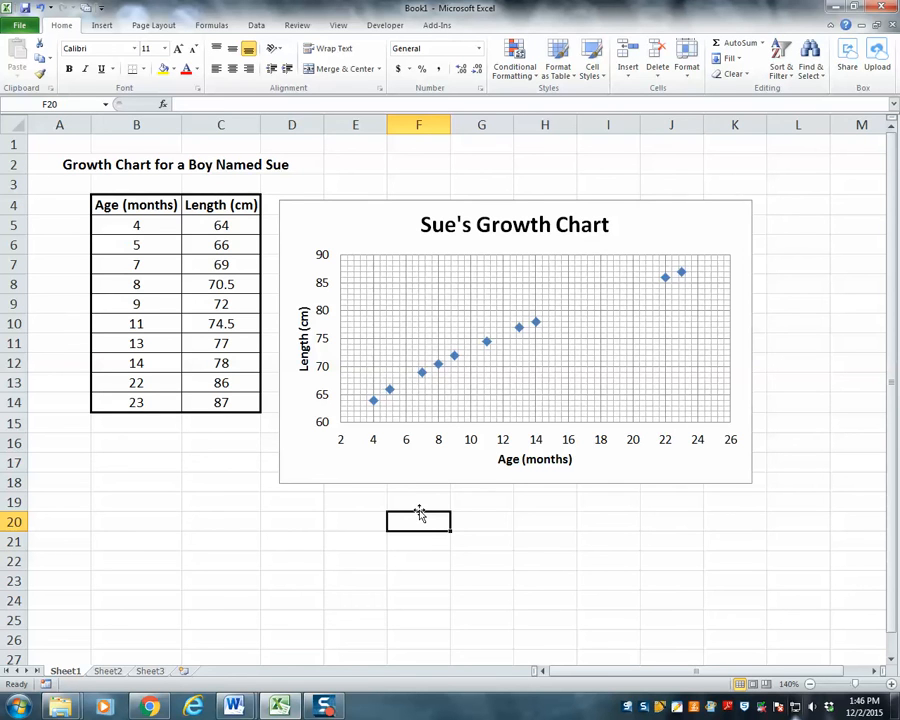
Set the line width of the horizontal age axis's major gridlines to 1.25 pt
{"action": "right_click", "coordinate": [407, 446]}
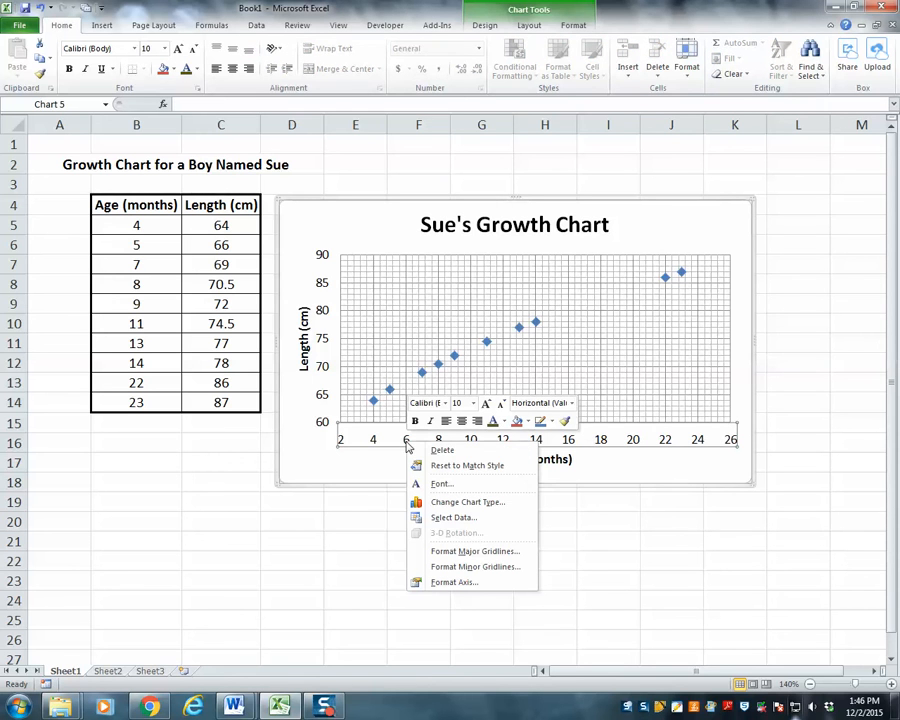
{"action": "left_click", "coordinate": [445, 553]}
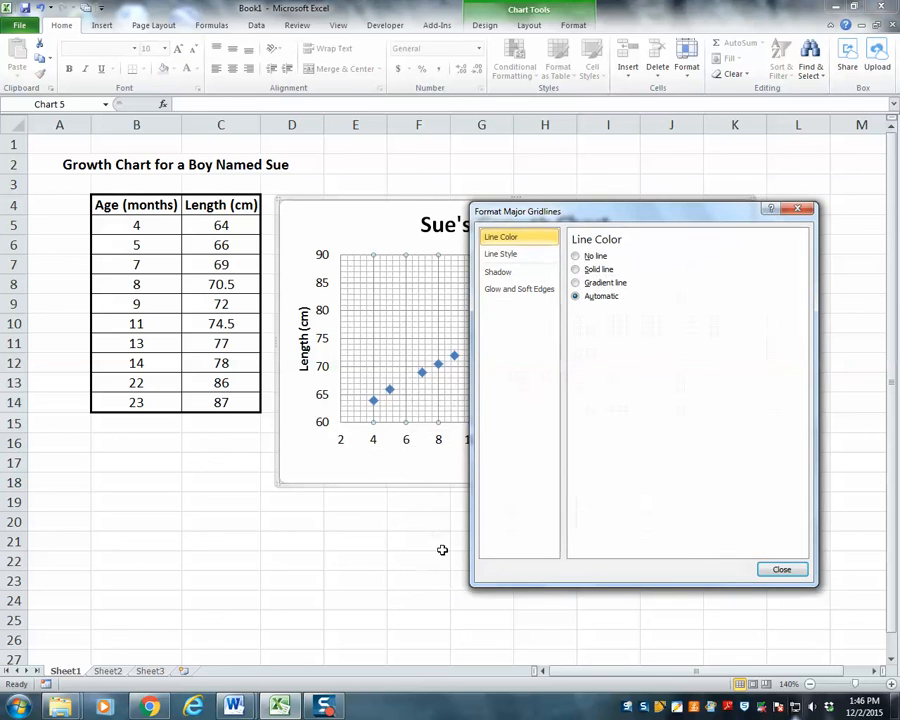
{"action": "left_click", "coordinate": [510, 256]}
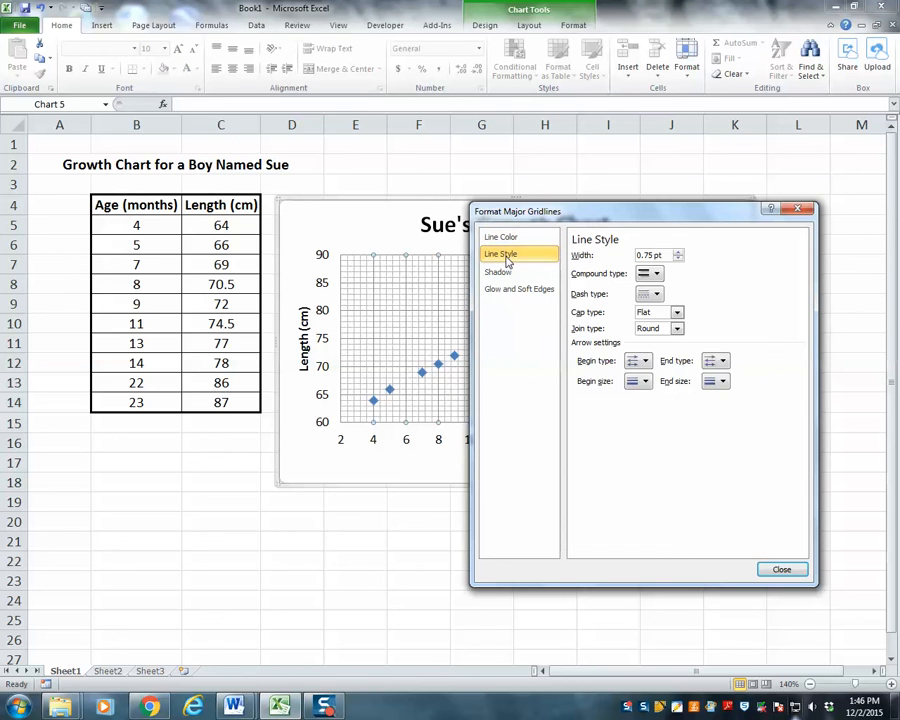
{"action": "left_click", "coordinate": [679, 253]}
{"action": "left_click", "coordinate": [679, 253]}
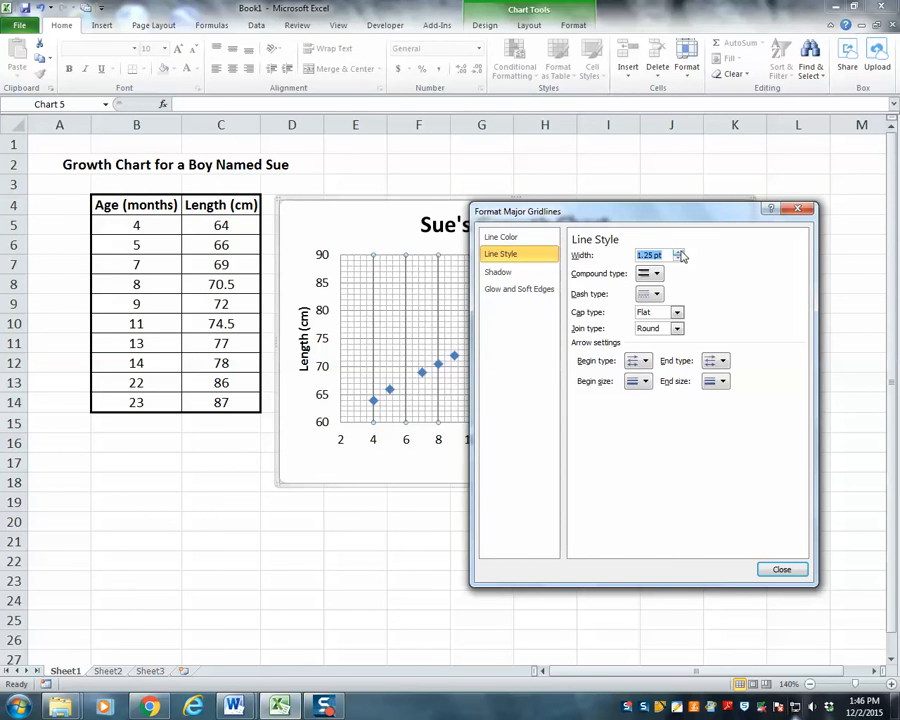
{"action": "left_click", "coordinate": [781, 569]}
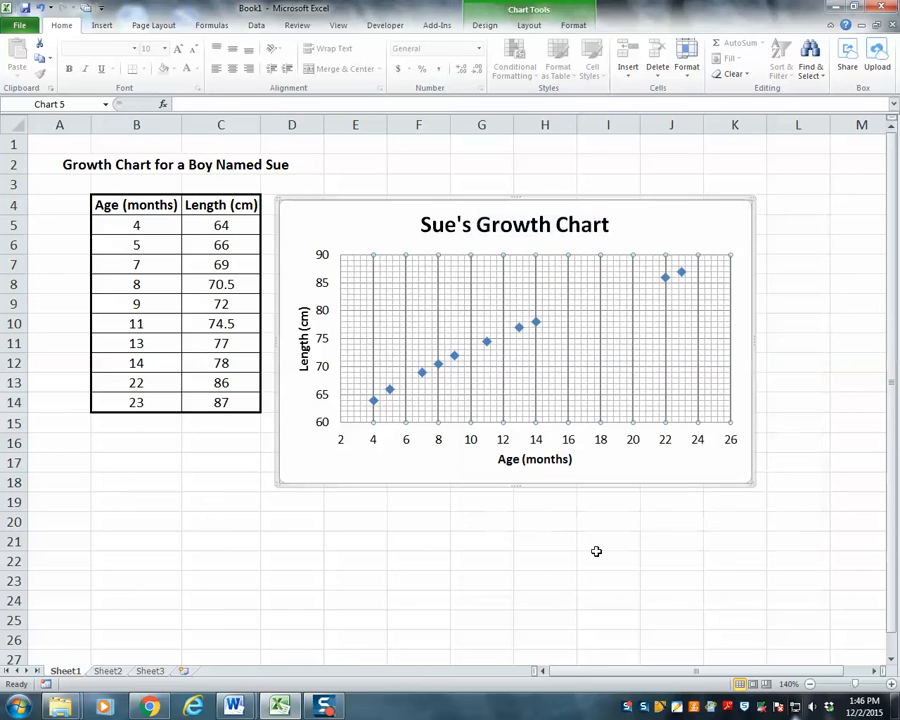
{"action": "left_click", "coordinate": [596, 556]}
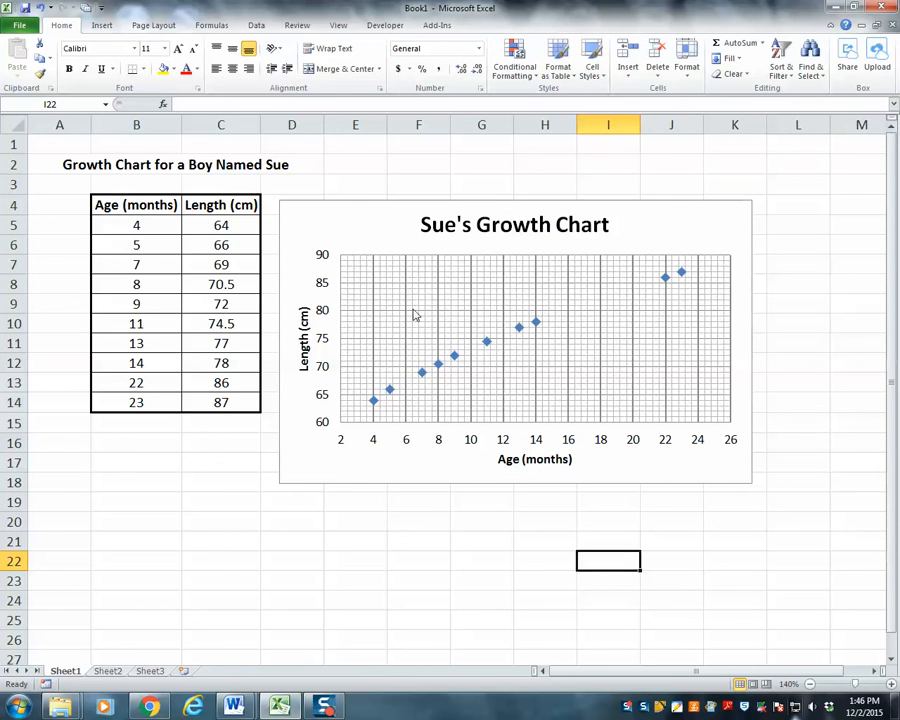
Set the line width of the vertical length axis's major gridlines to 1.25 pt
{"action": "right_click", "coordinate": [322, 310]}
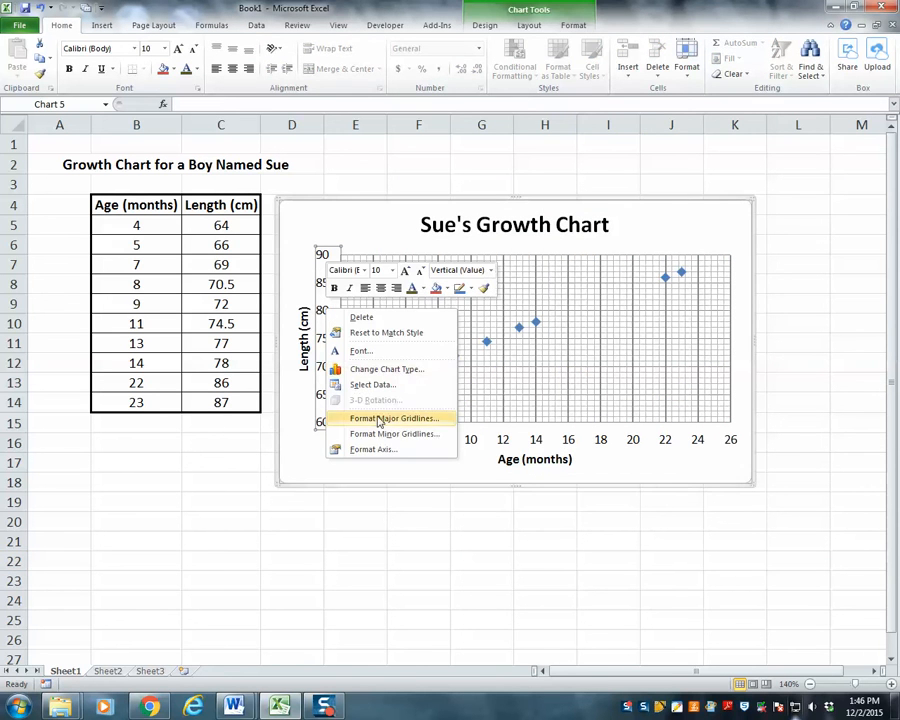
{"action": "left_click", "coordinate": [388, 427]}
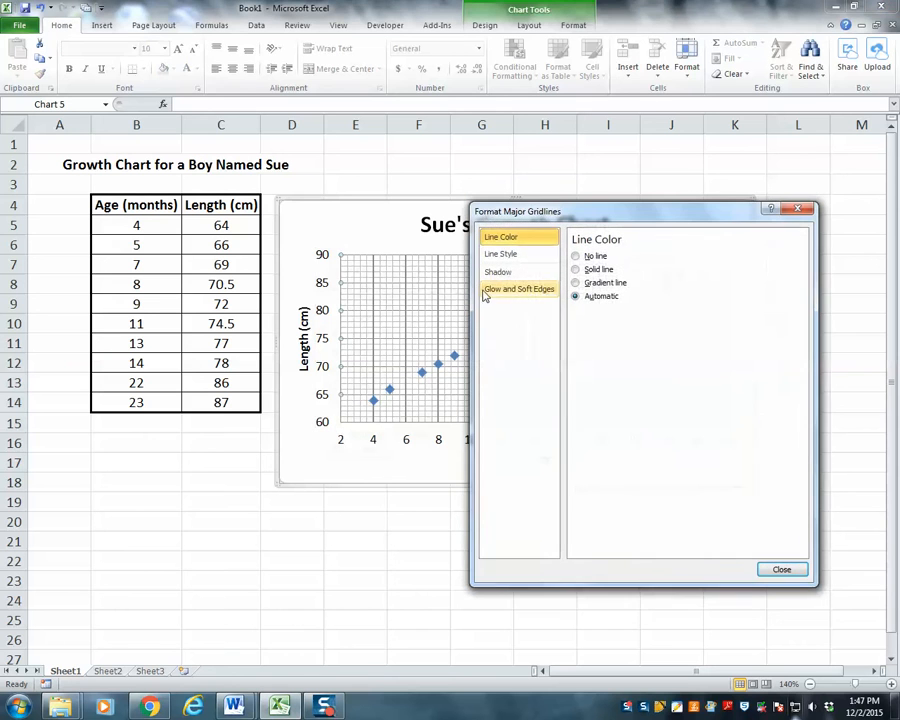
{"action": "left_click", "coordinate": [502, 256]}
{"action": "left_click", "coordinate": [678, 253]}
{"action": "left_click", "coordinate": [678, 253]}
{"action": "left_click", "coordinate": [781, 569]}
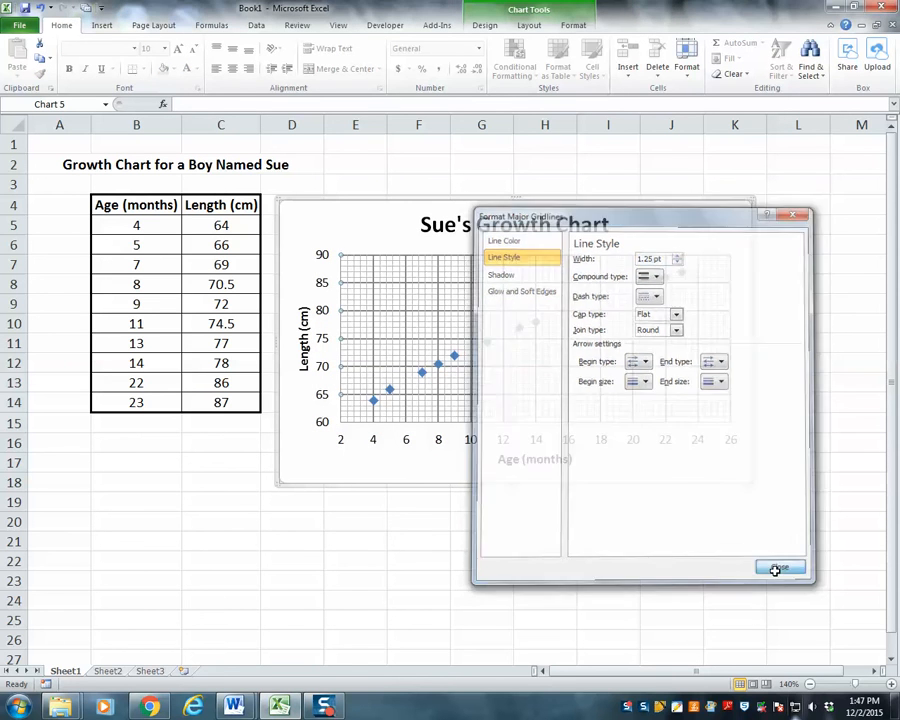
{"action": "left_click", "coordinate": [522, 564]}
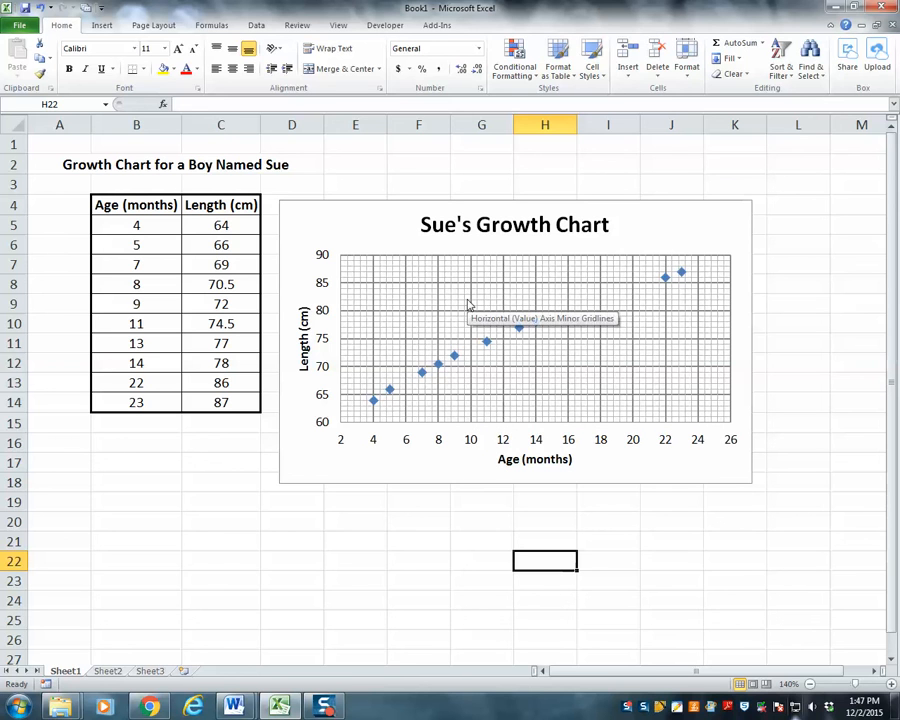
Format the chart area's border as a solid line in an olive green theme color
{"action": "left_click", "coordinate": [367, 204]}
{"action": "right_click", "coordinate": [367, 204]}
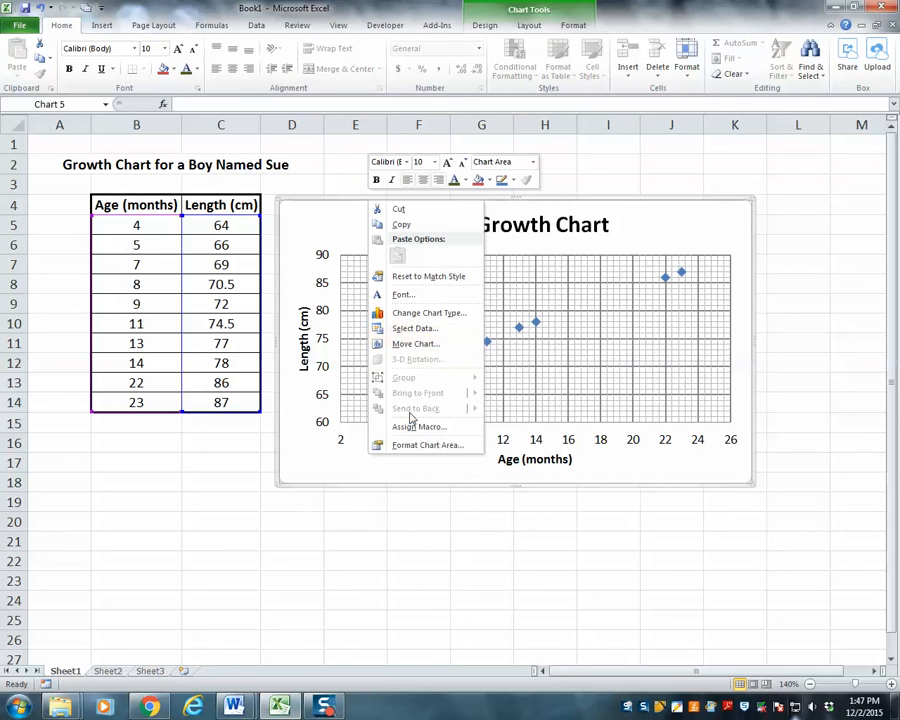
{"action": "left_click", "coordinate": [413, 445]}
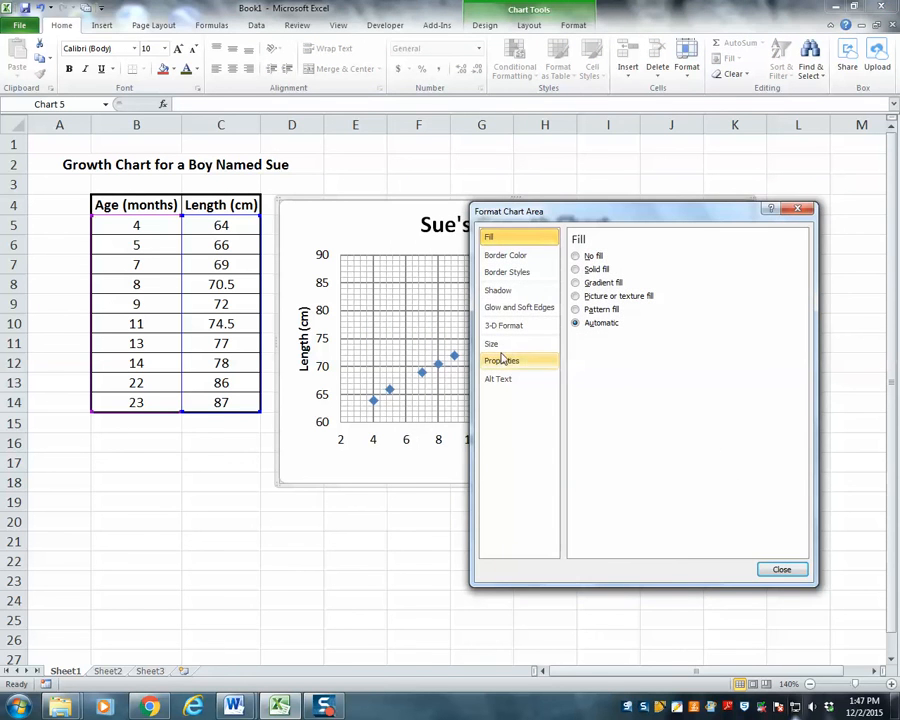
{"action": "left_click", "coordinate": [506, 258]}
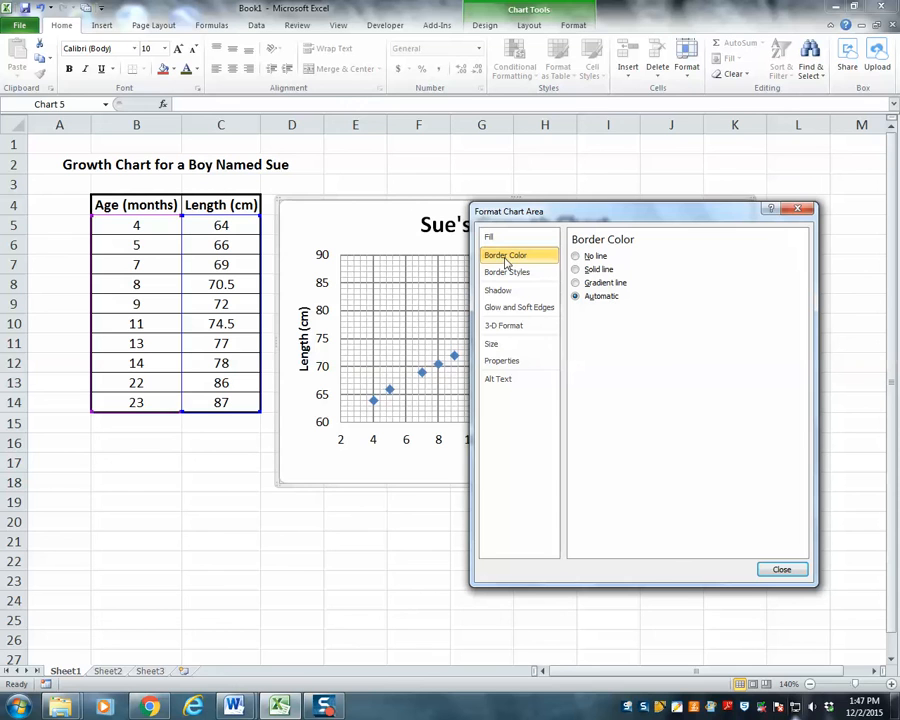
{"action": "left_click", "coordinate": [576, 259]}
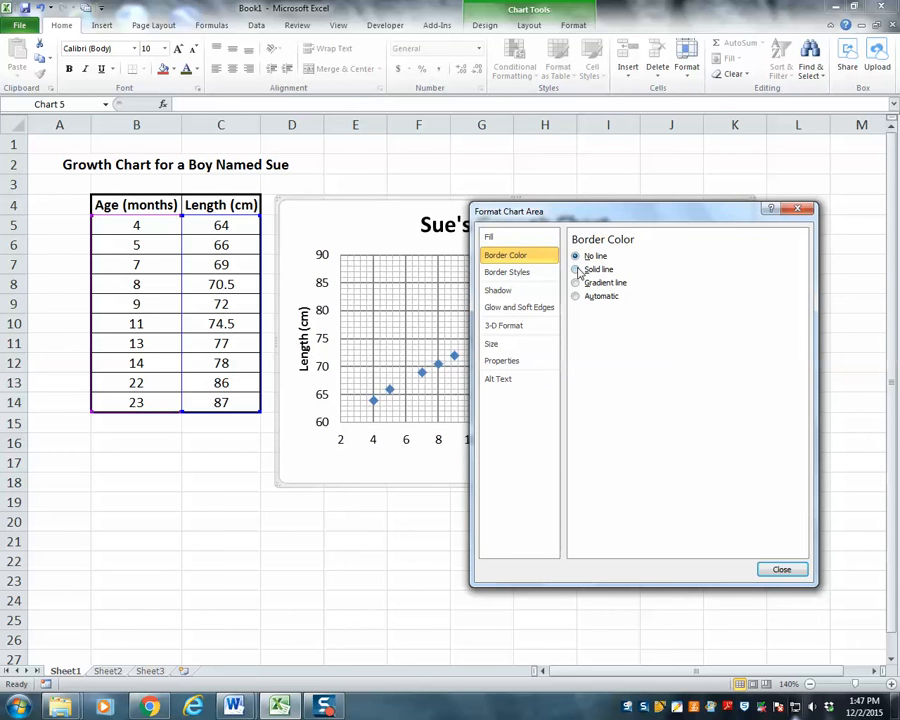
{"action": "left_click", "coordinate": [576, 270]}
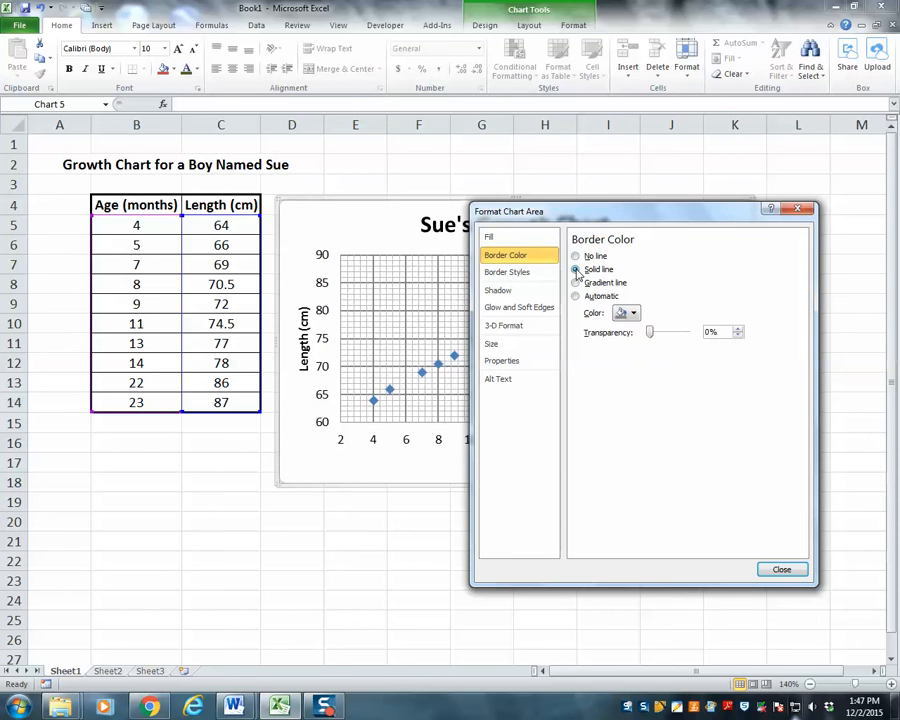
{"action": "left_click", "coordinate": [632, 316]}
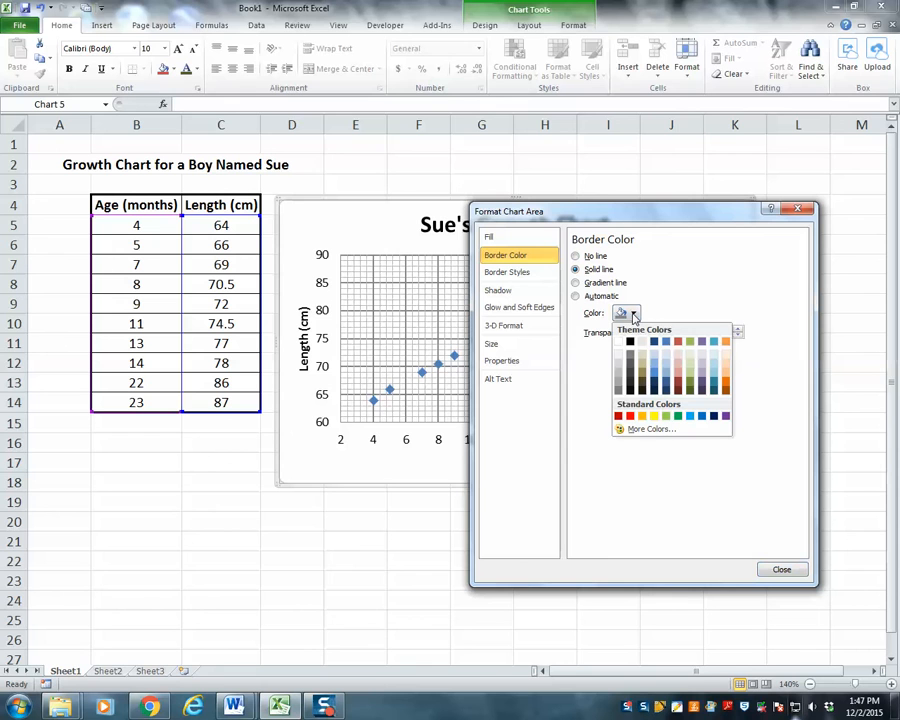
{"action": "left_click", "coordinate": [695, 389]}
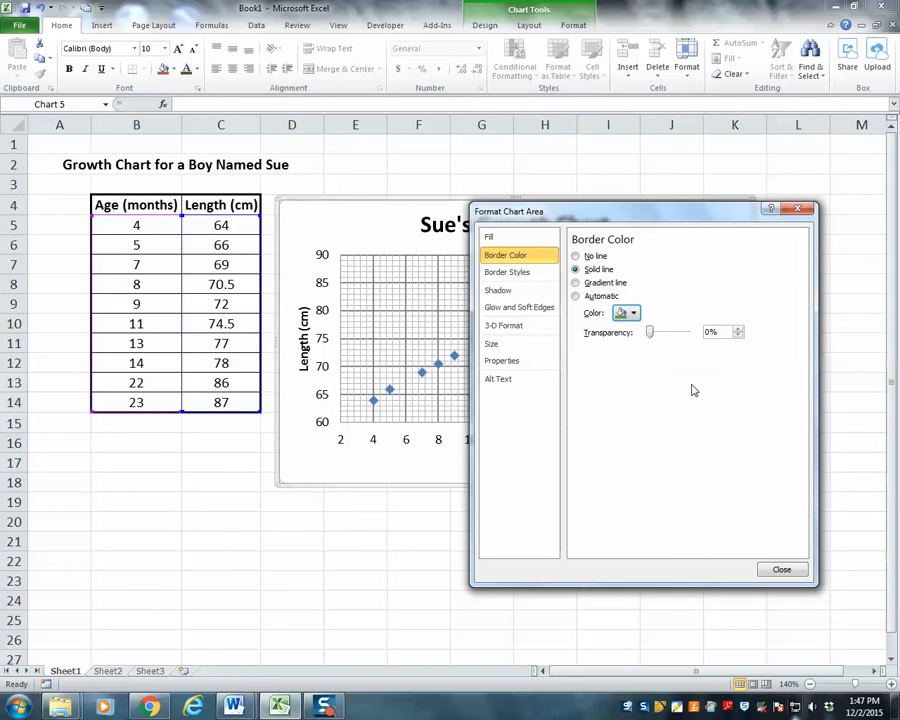
Set the chart area's border to a triple-line compound type with a width of 2.5 pt
{"action": "left_click", "coordinate": [522, 274]}
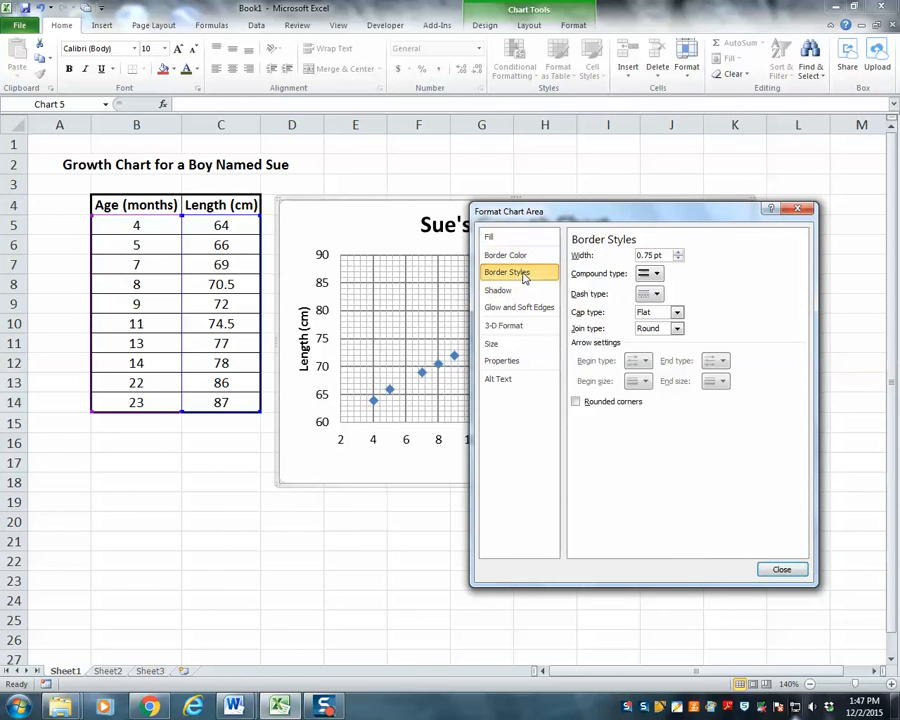
{"action": "left_click", "coordinate": [679, 252]}
{"action": "left_click", "coordinate": [679, 252]}
{"action": "left_click", "coordinate": [679, 252]}
{"action": "left_click", "coordinate": [679, 253]}
{"action": "left_click", "coordinate": [656, 275]}
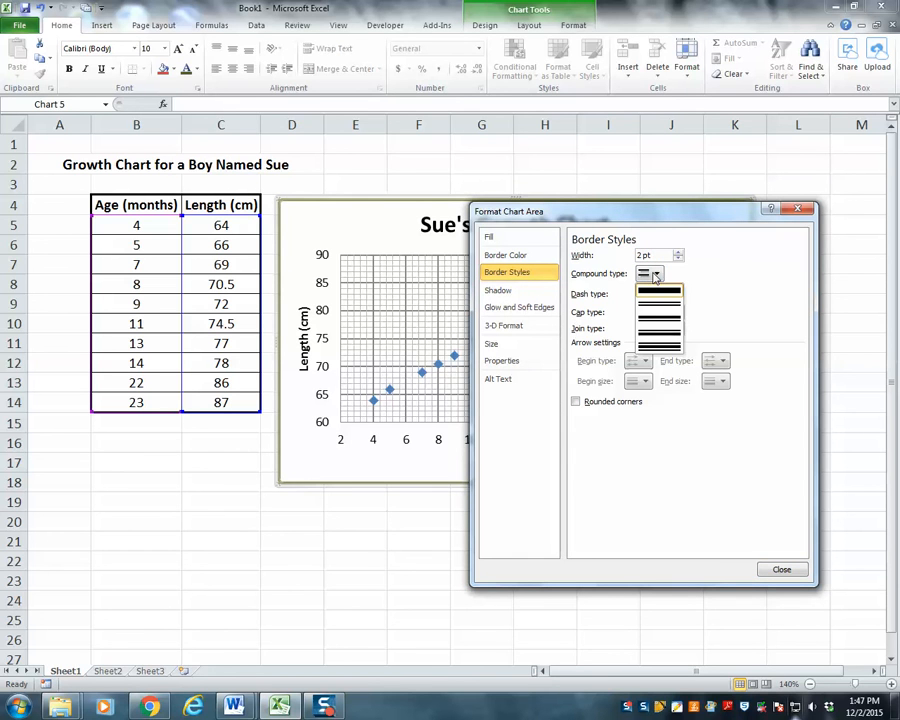
{"action": "left_click", "coordinate": [662, 347]}
{"action": "left_click", "coordinate": [679, 252]}
{"action": "left_click", "coordinate": [679, 252]}
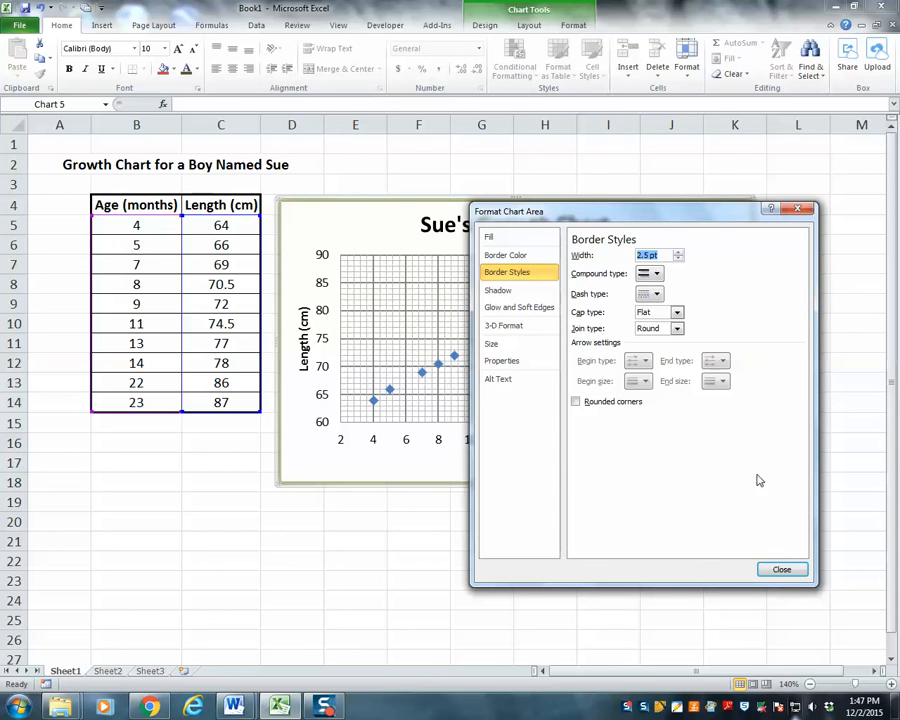
{"action": "left_click", "coordinate": [775, 568]}
{"action": "left_click", "coordinate": [649, 558]}
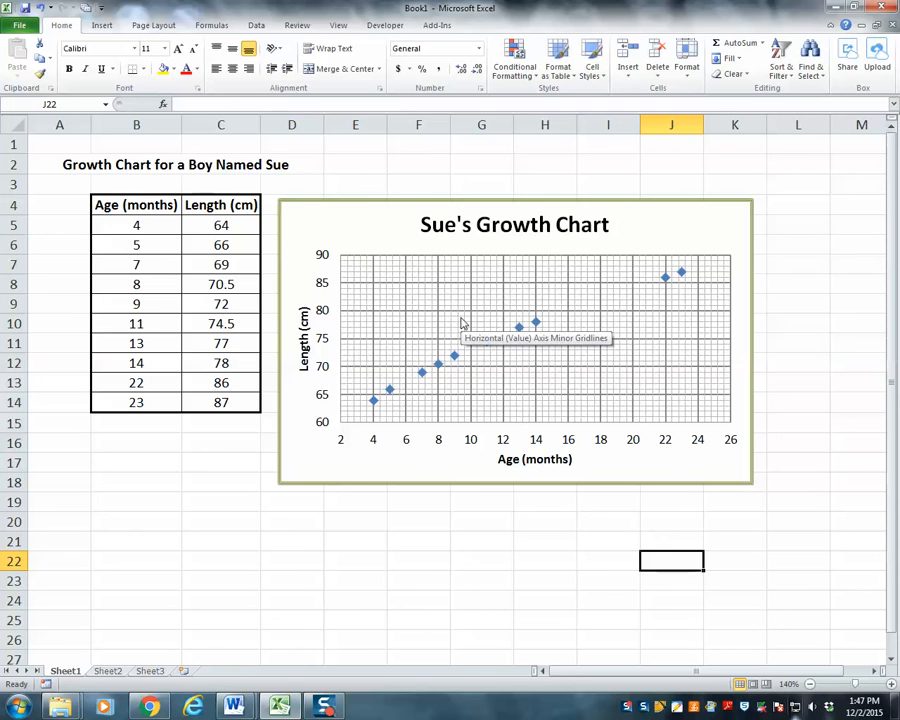
Give the chart area a solid fill in a light olive green theme color
{"action": "left_click", "coordinate": [360, 204]}
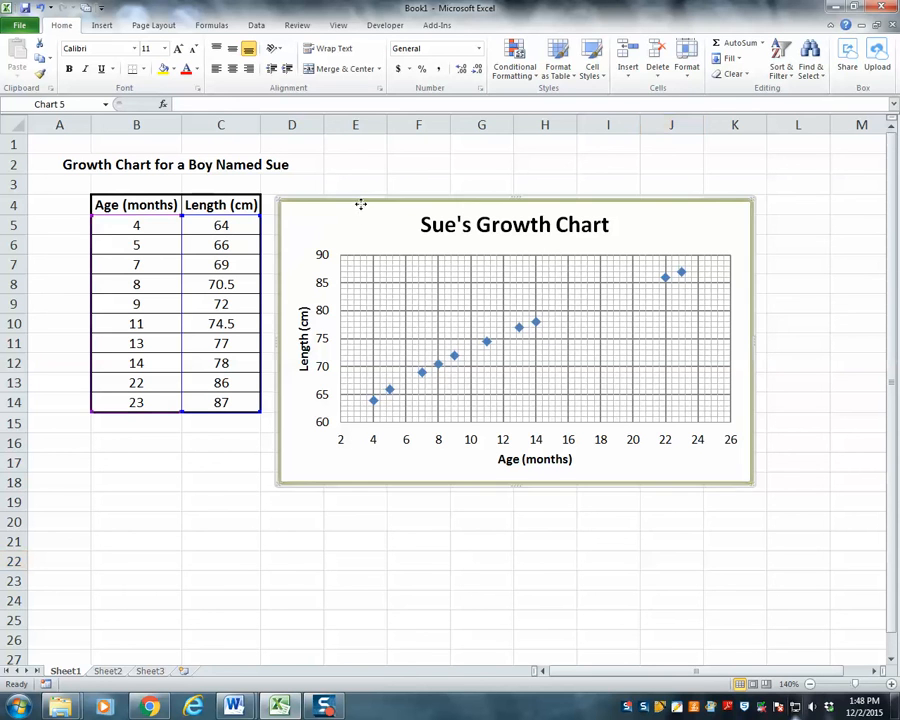
{"action": "right_click", "coordinate": [361, 205]}
{"action": "left_click", "coordinate": [419, 452]}
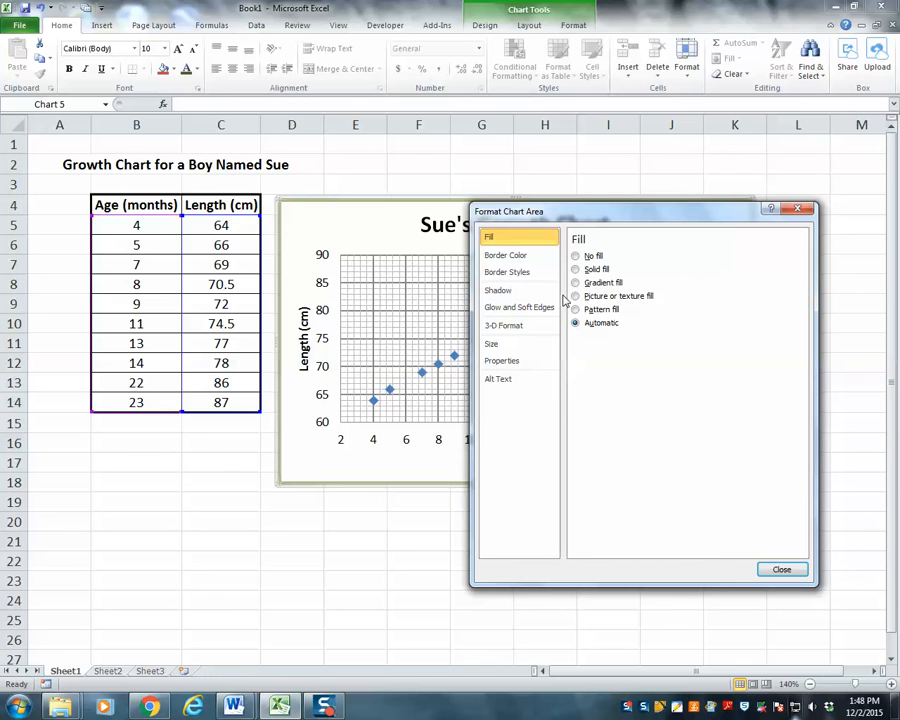
{"action": "left_click", "coordinate": [576, 270]}
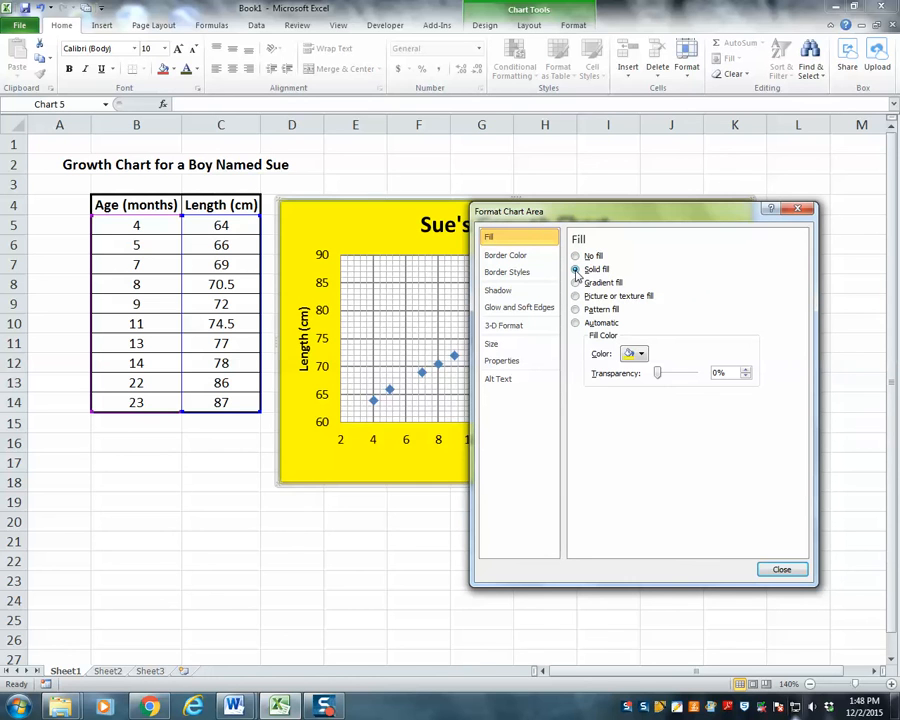
{"action": "left_click", "coordinate": [641, 355]}
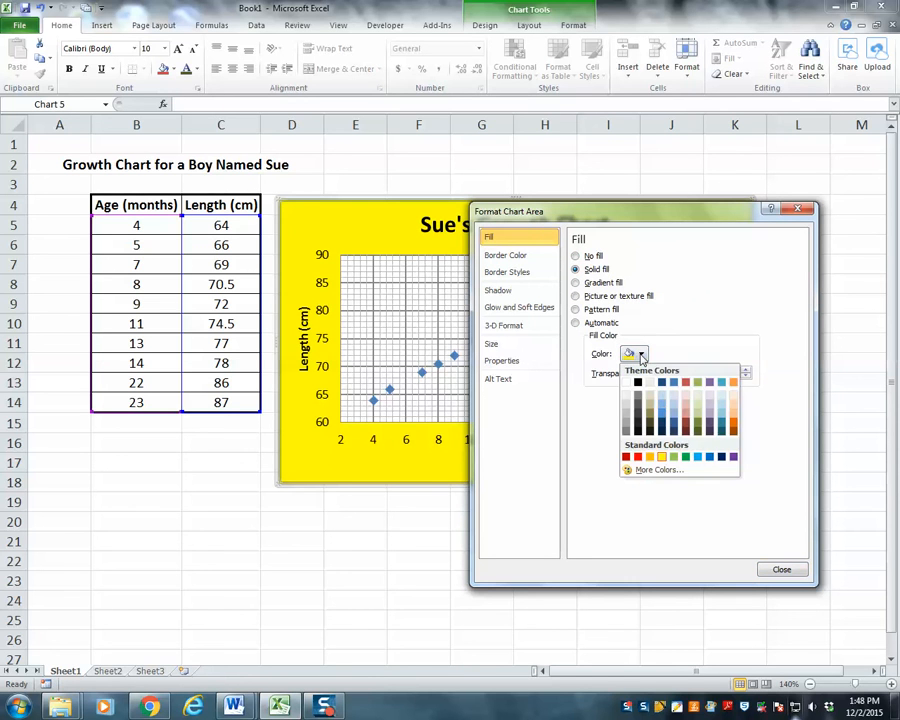
{"action": "left_click", "coordinate": [700, 421]}
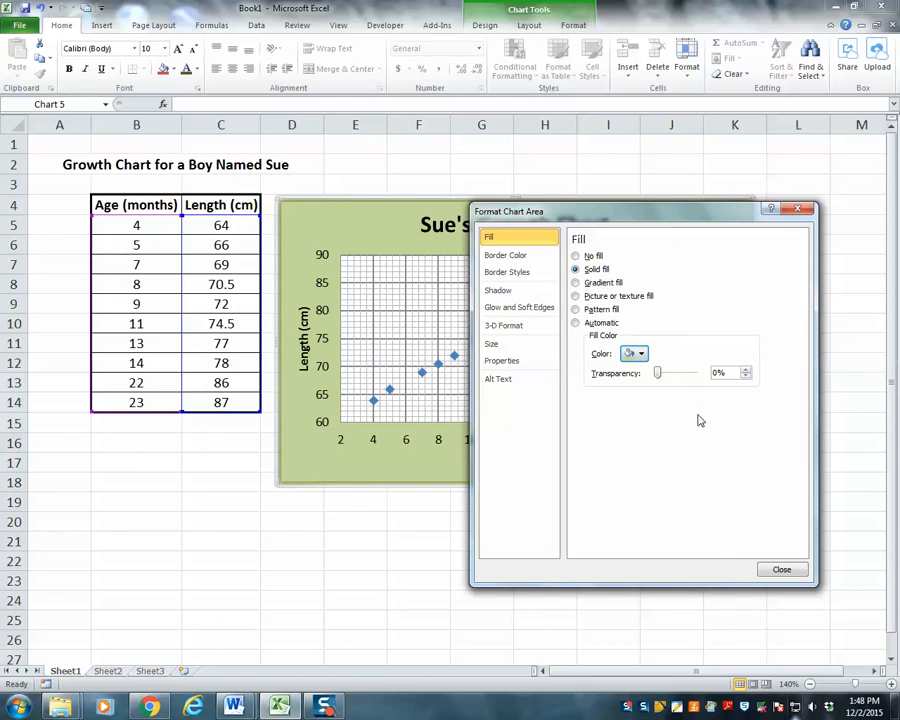
{"action": "left_click", "coordinate": [482, 535]}
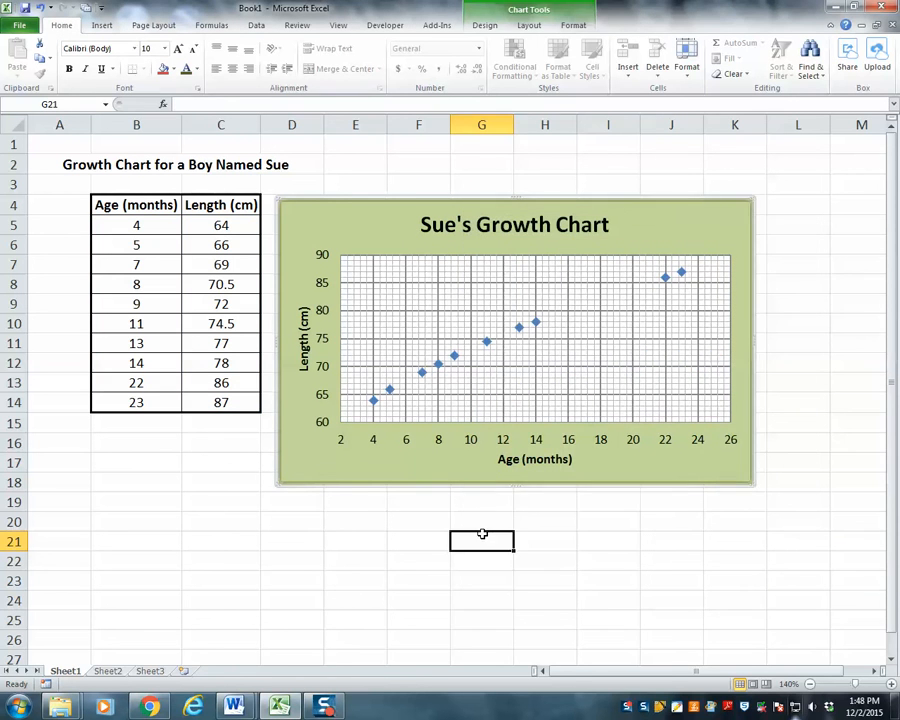
Give the chart's plot area a solid fill in the standard yellow color
{"action": "left_click", "coordinate": [363, 256]}
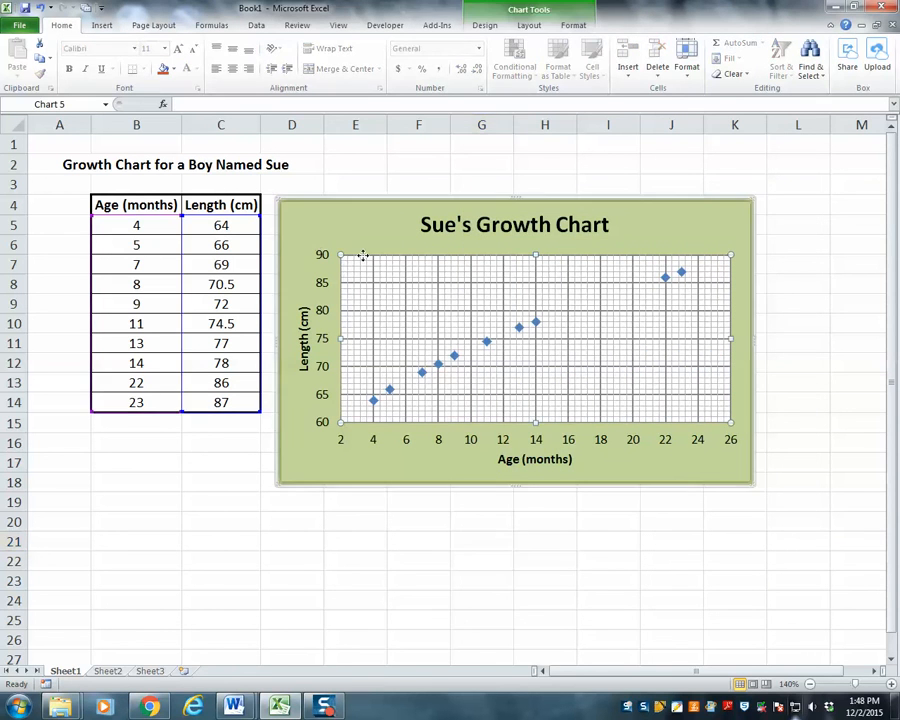
{"action": "right_click", "coordinate": [364, 258]}
{"action": "left_click", "coordinate": [405, 347]}
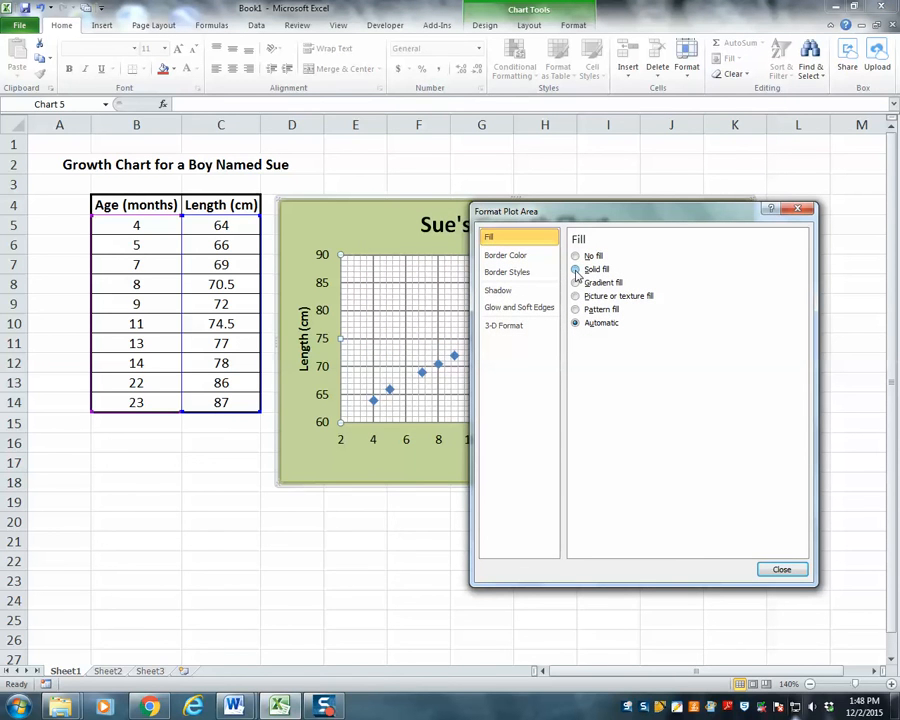
{"action": "left_click", "coordinate": [576, 270]}
{"action": "left_click", "coordinate": [641, 355]}
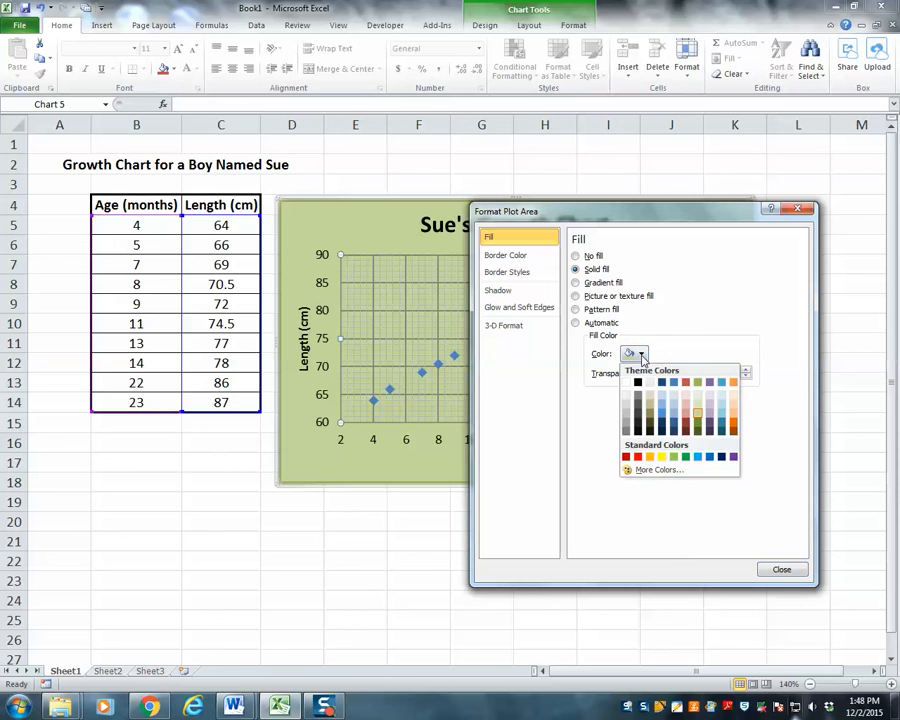
{"action": "left_click", "coordinate": [662, 458]}
{"action": "left_click", "coordinate": [400, 540]}
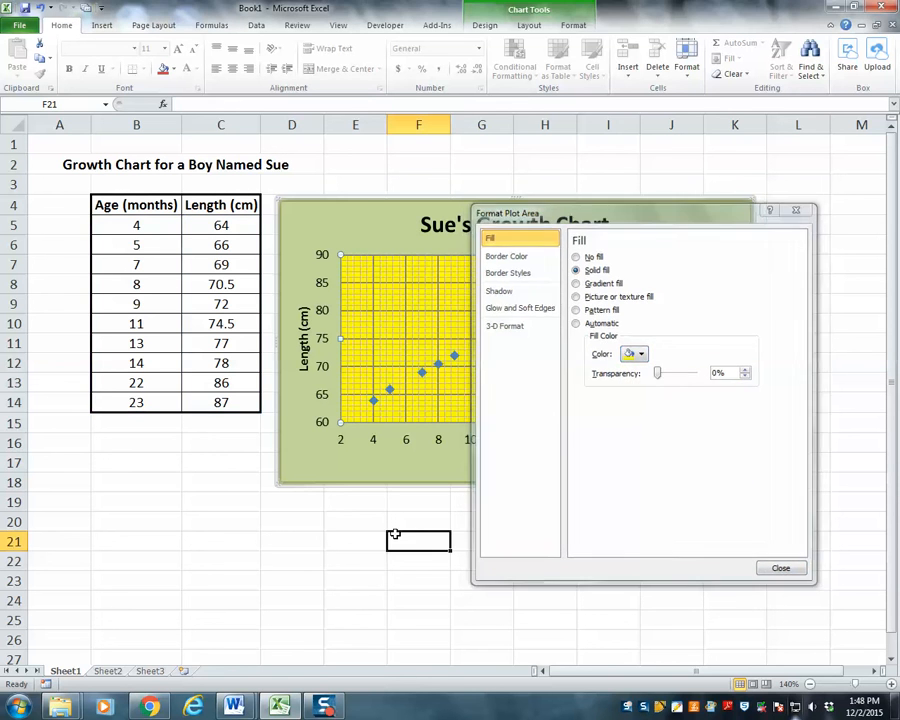
{"action": "left_click", "coordinate": [793, 236]}
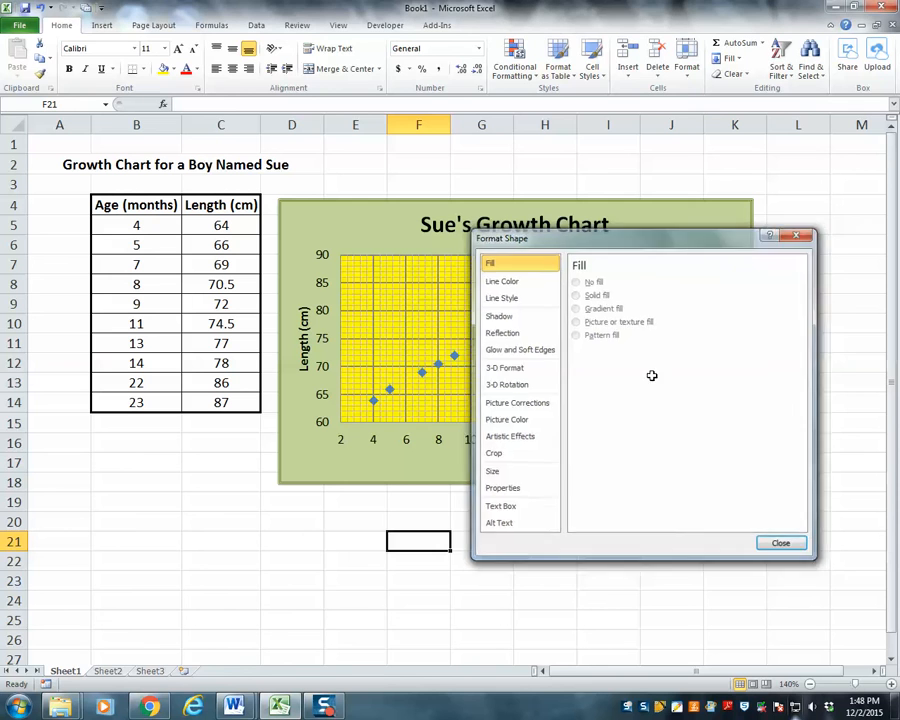
{"action": "left_click", "coordinate": [346, 614]}
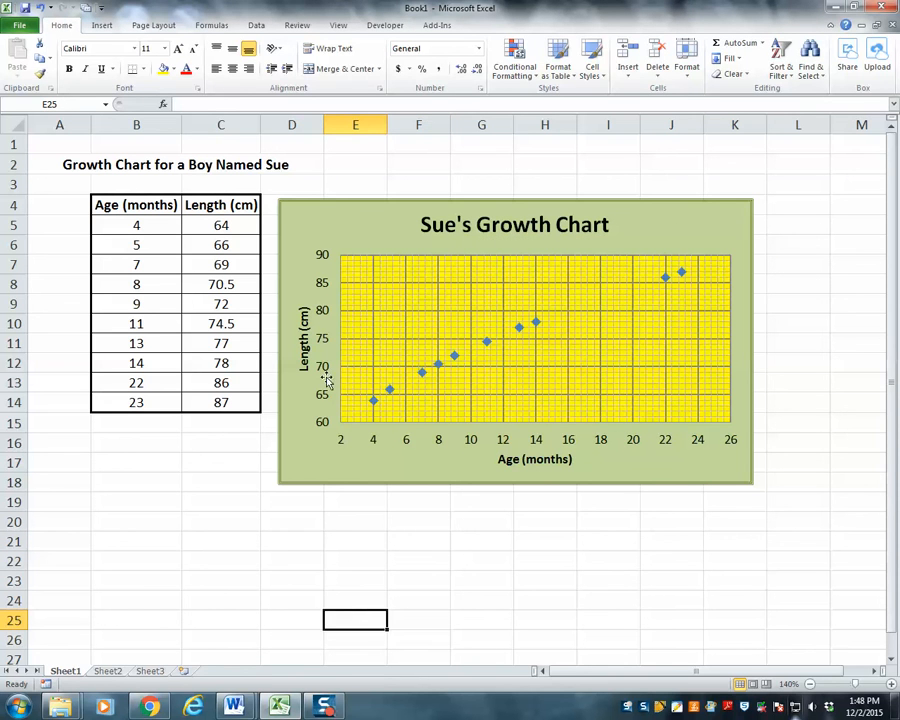
Change the font color of the chart title to the darkest olive green theme color
{"action": "left_click", "coordinate": [442, 230]}
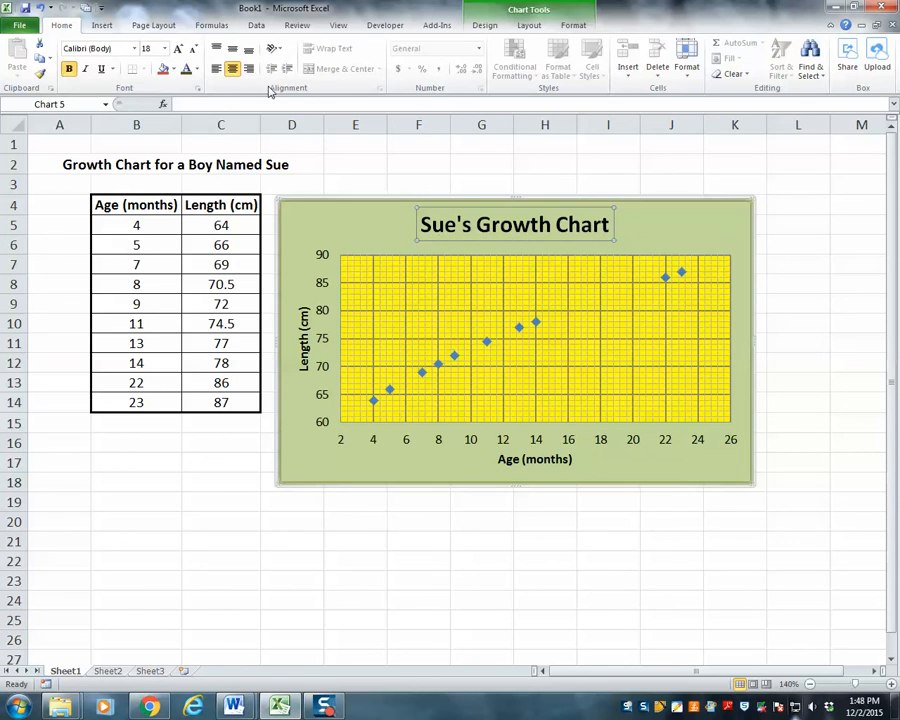
{"action": "left_click", "coordinate": [197, 68]}
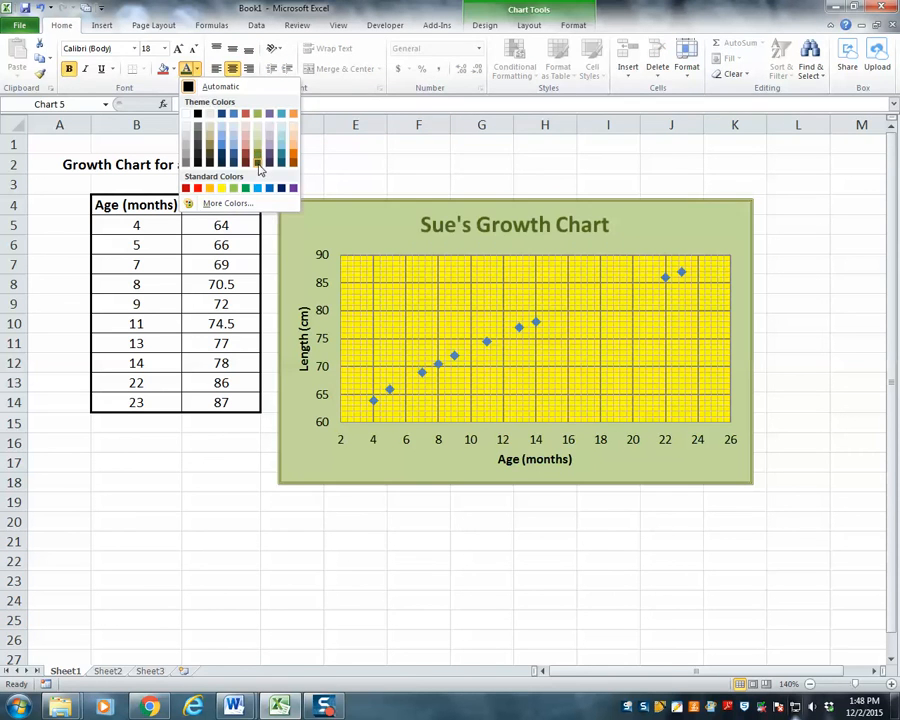
{"action": "left_click", "coordinate": [259, 164]}
Color the vertical axis title Length (cm) and the vertical axis numbers in the darkest olive green theme color
{"action": "left_click", "coordinate": [305, 340]}
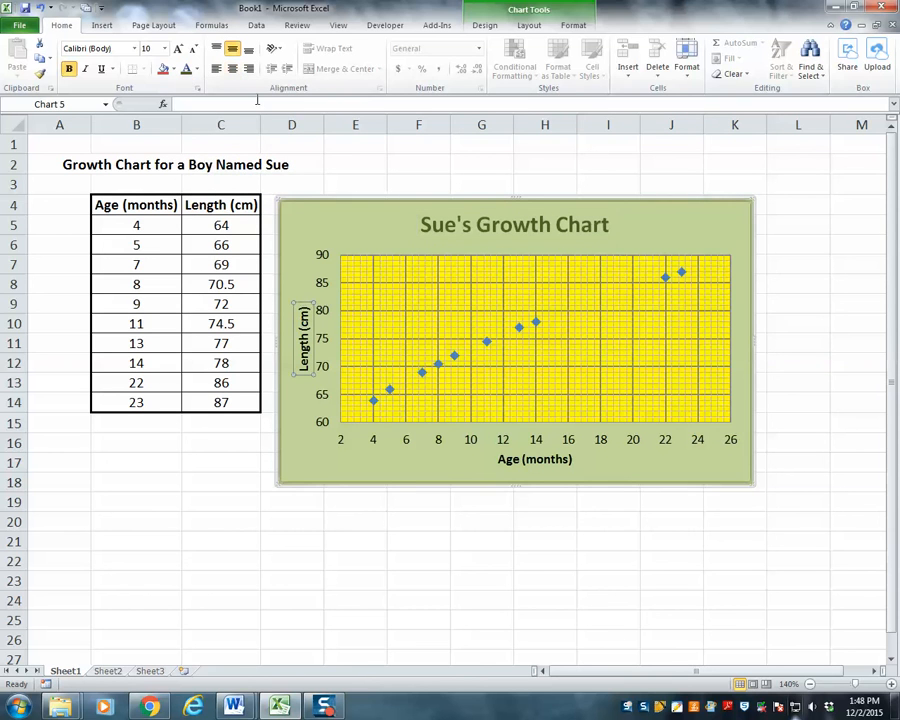
{"action": "left_click", "coordinate": [197, 69]}
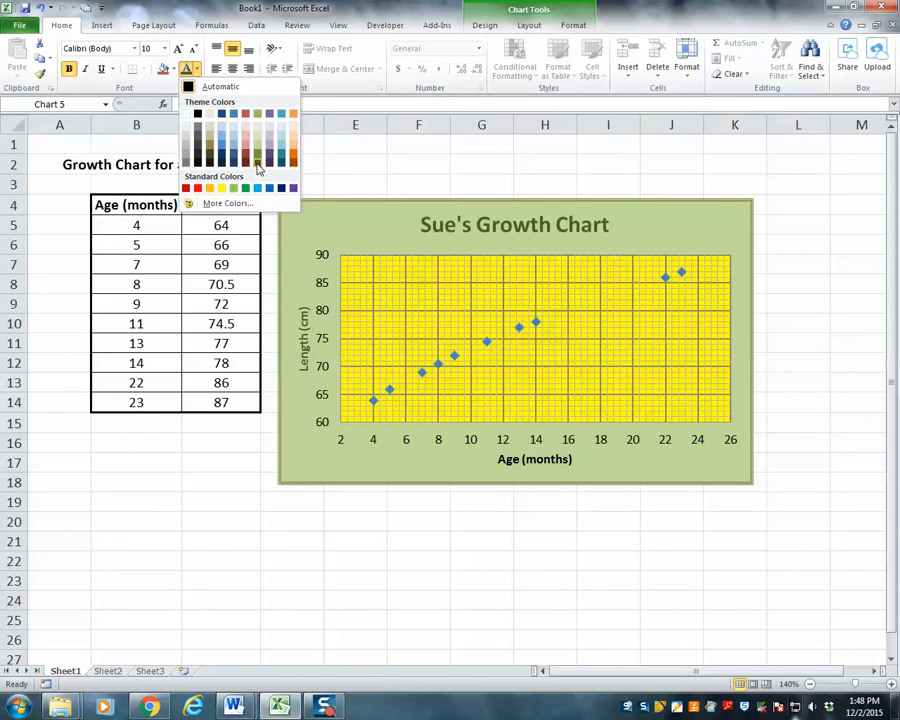
{"action": "left_click", "coordinate": [258, 164]}
{"action": "left_click", "coordinate": [324, 289]}
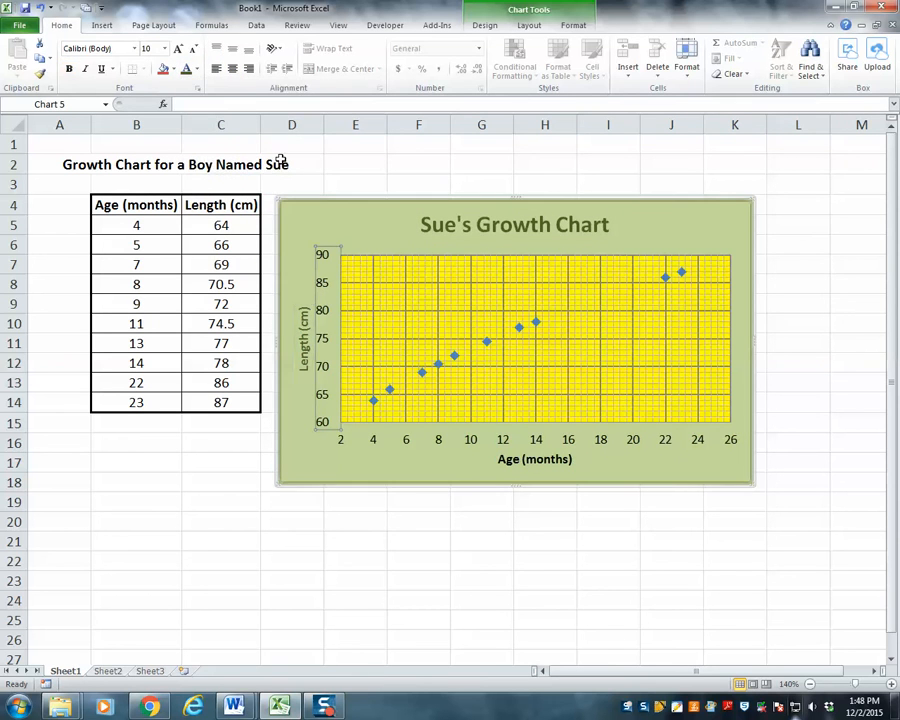
{"action": "left_click", "coordinate": [196, 69]}
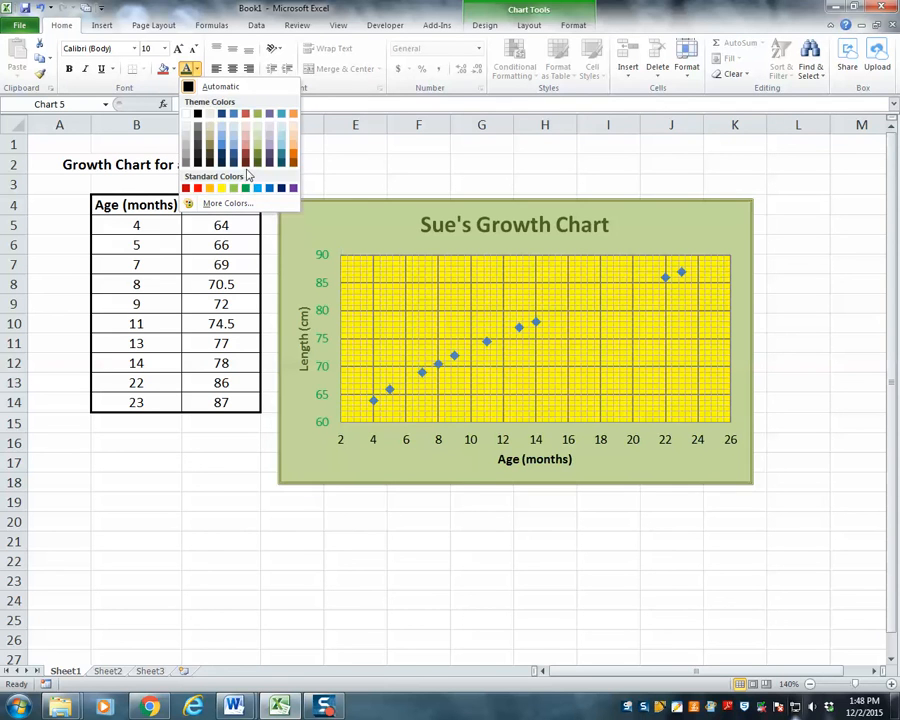
{"action": "left_click", "coordinate": [258, 163]}
Color the horizontal axis title Age (months) and the horizontal axis numbers in the darkest olive green theme color
{"action": "left_click", "coordinate": [507, 464]}
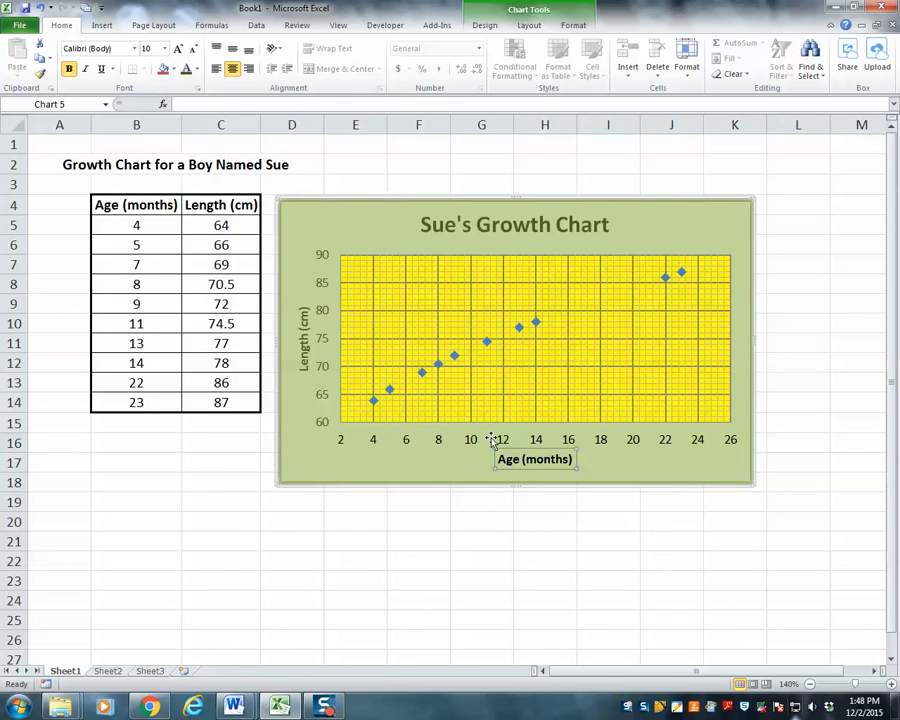
{"action": "left_click", "coordinate": [197, 69]}
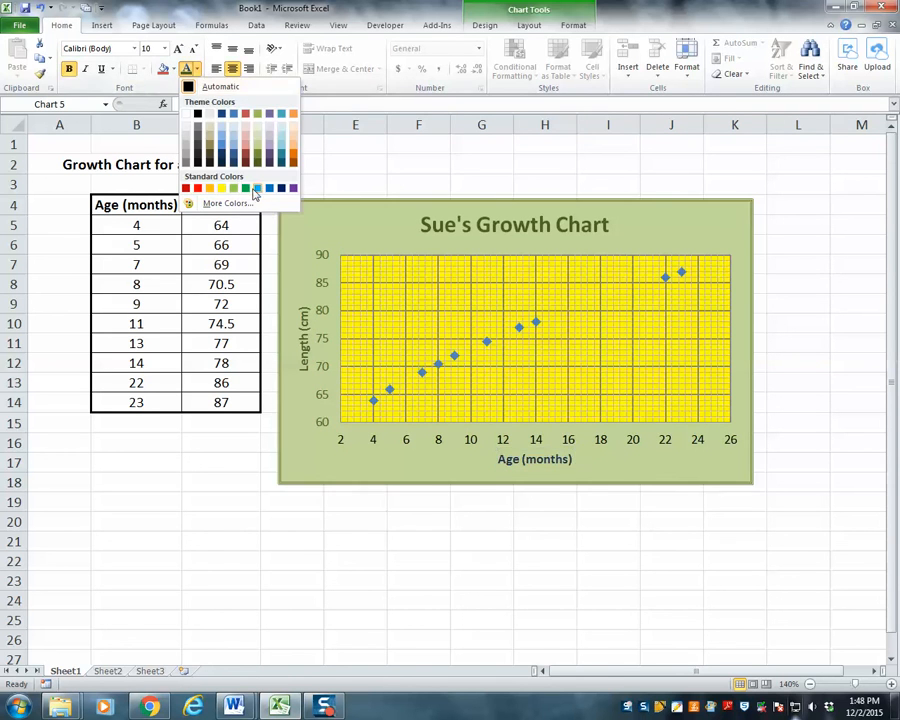
{"action": "left_click", "coordinate": [258, 163]}
{"action": "left_click", "coordinate": [468, 438]}
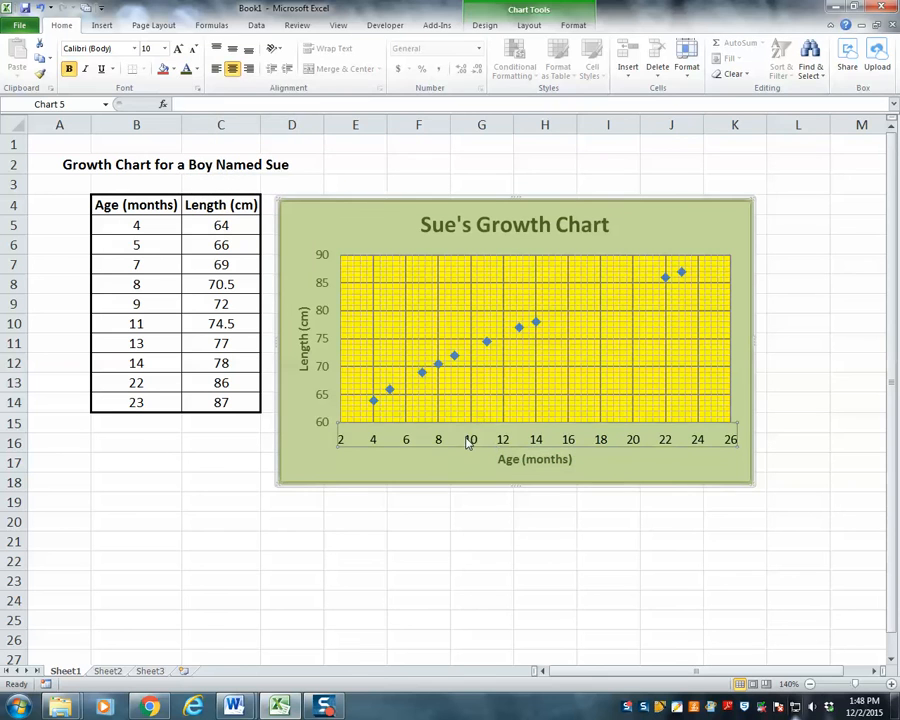
{"action": "left_click", "coordinate": [197, 69]}
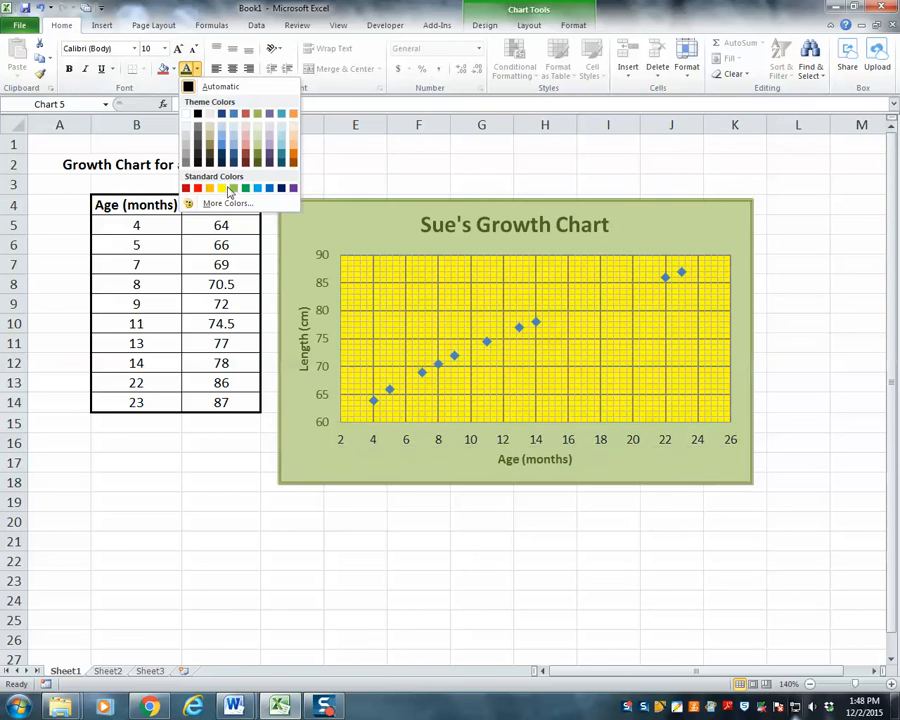
{"action": "left_click", "coordinate": [257, 166]}
{"action": "left_click", "coordinate": [240, 540]}
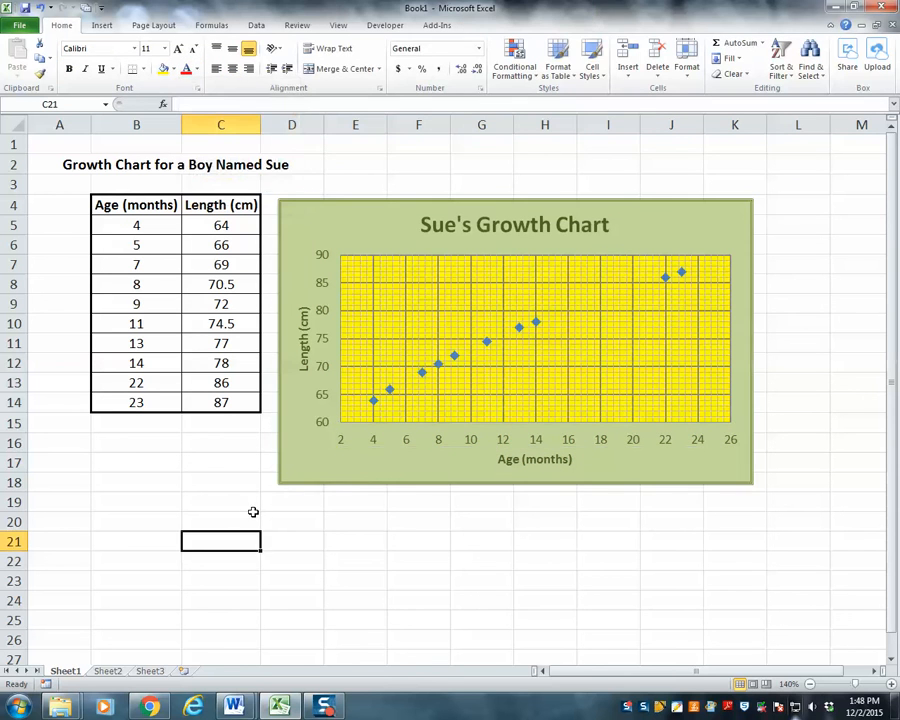
Give the data series markers a solid fill in the darkest olive green theme color
{"action": "left_click", "coordinate": [454, 362]}
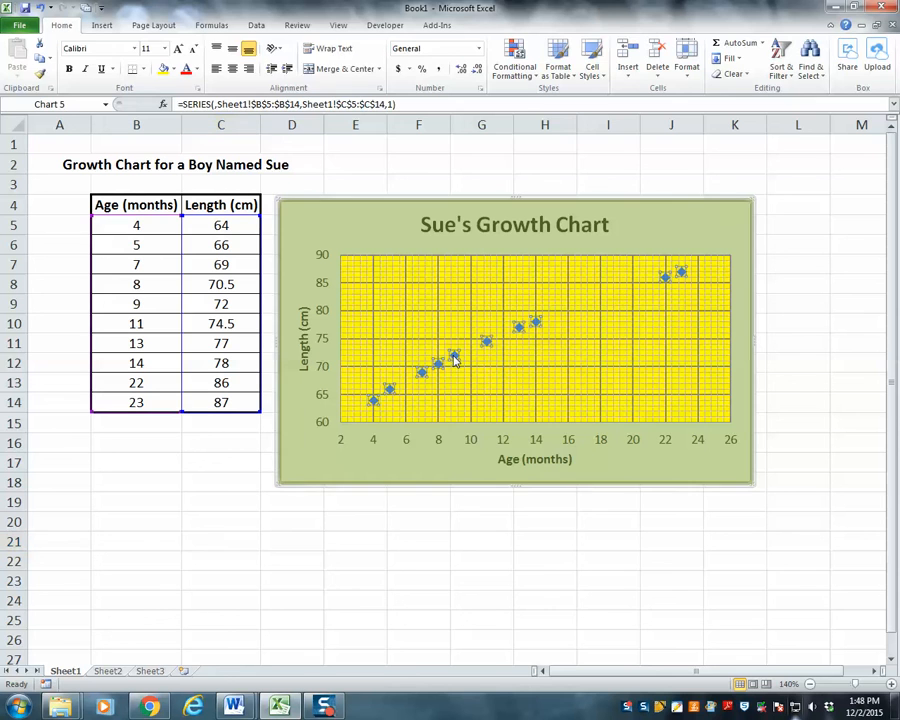
{"action": "right_click", "coordinate": [454, 360]}
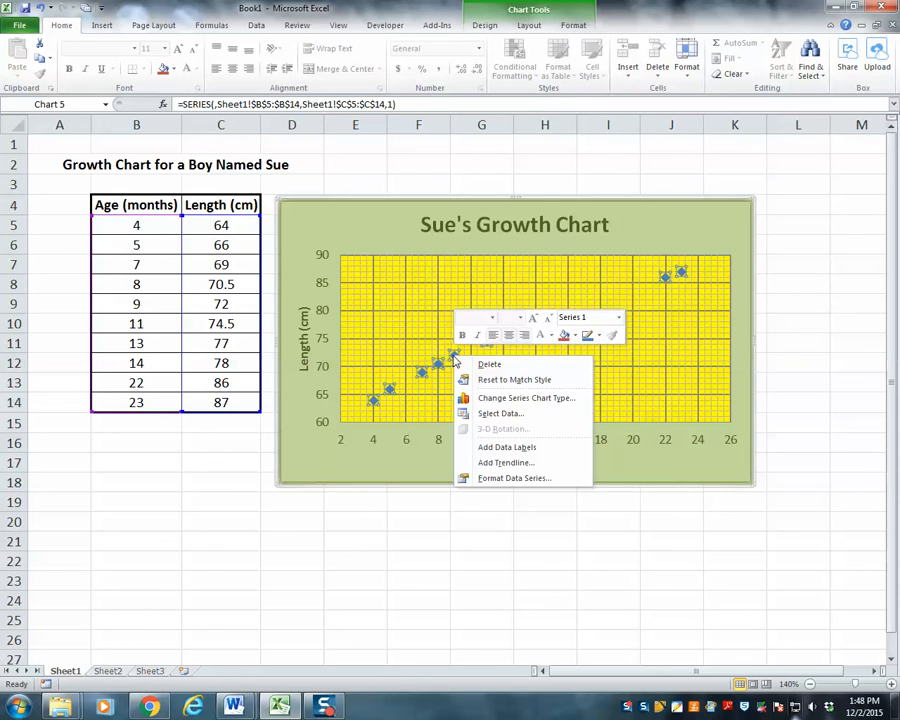
{"action": "left_click", "coordinate": [492, 479]}
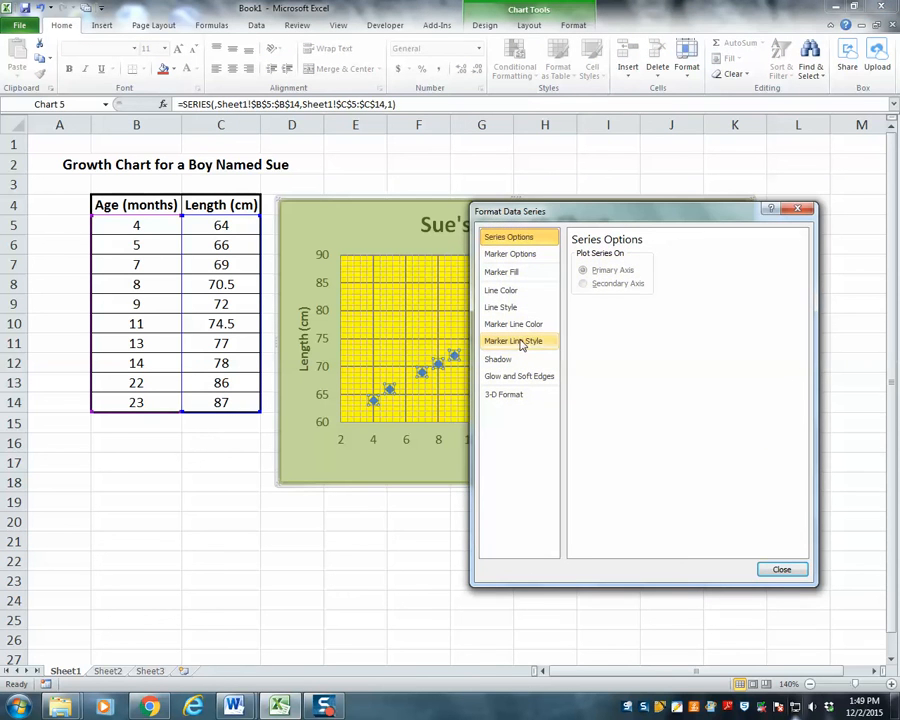
{"action": "left_click", "coordinate": [511, 255]}
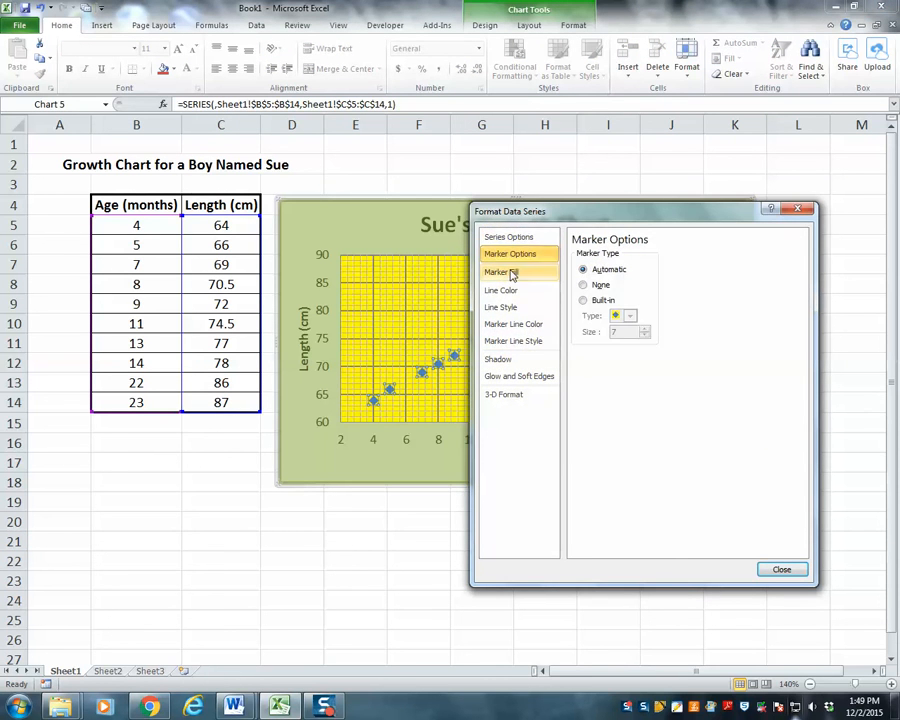
{"action": "left_click", "coordinate": [512, 274]}
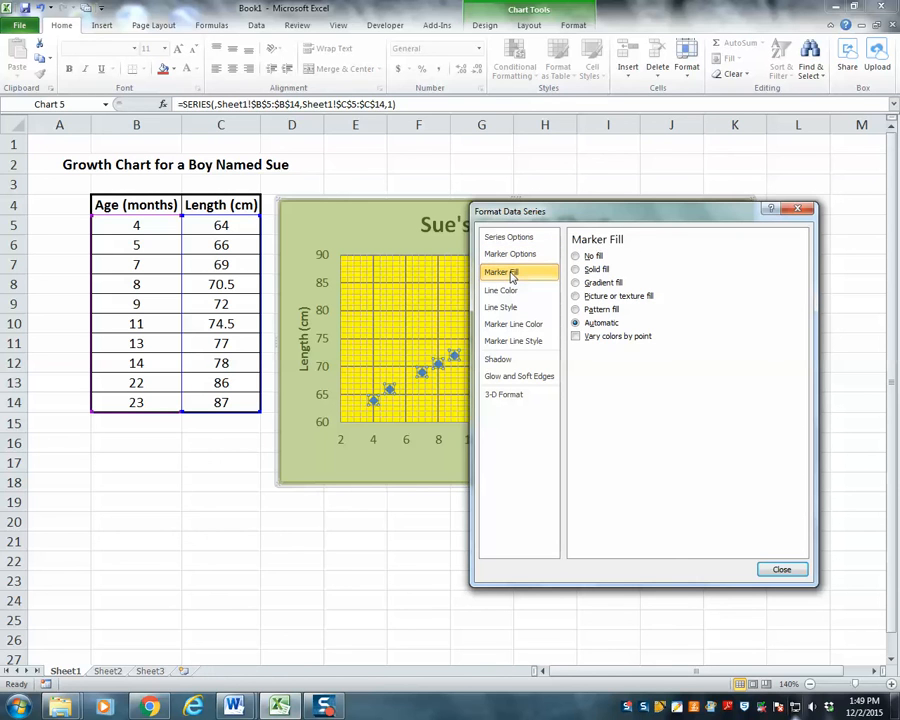
{"action": "left_click", "coordinate": [576, 269]}
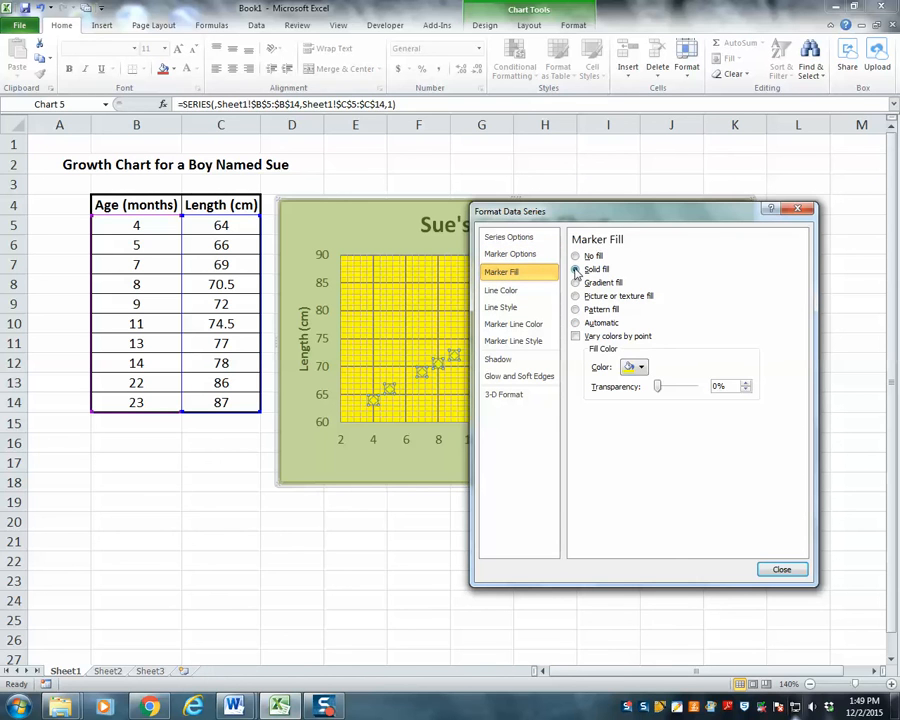
{"action": "left_click", "coordinate": [642, 368]}
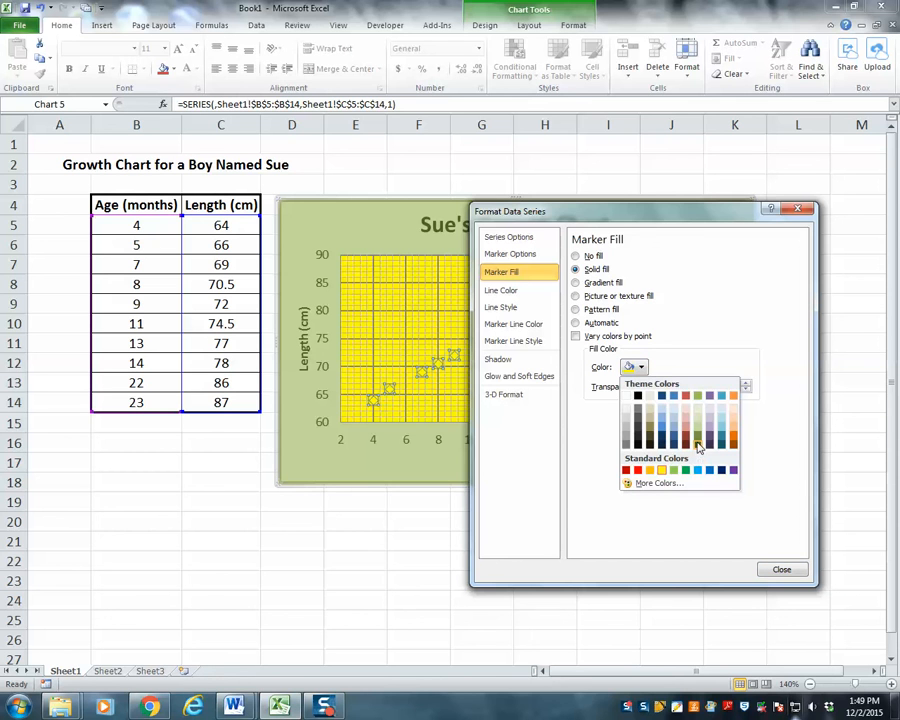
{"action": "left_click", "coordinate": [698, 447]}
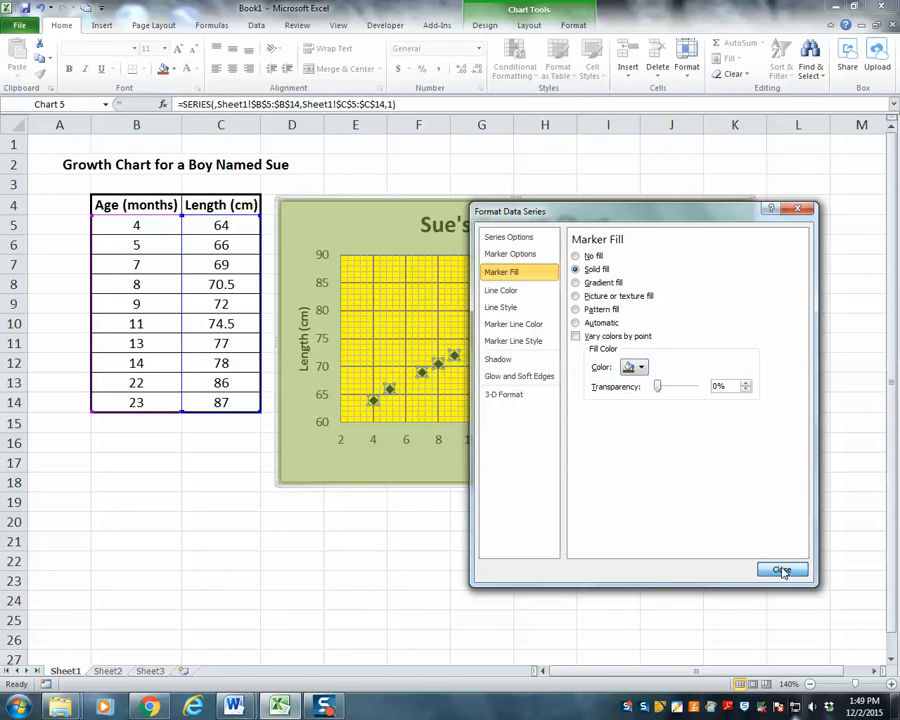
{"action": "left_click", "coordinate": [781, 569]}
{"action": "left_click", "coordinate": [409, 508]}
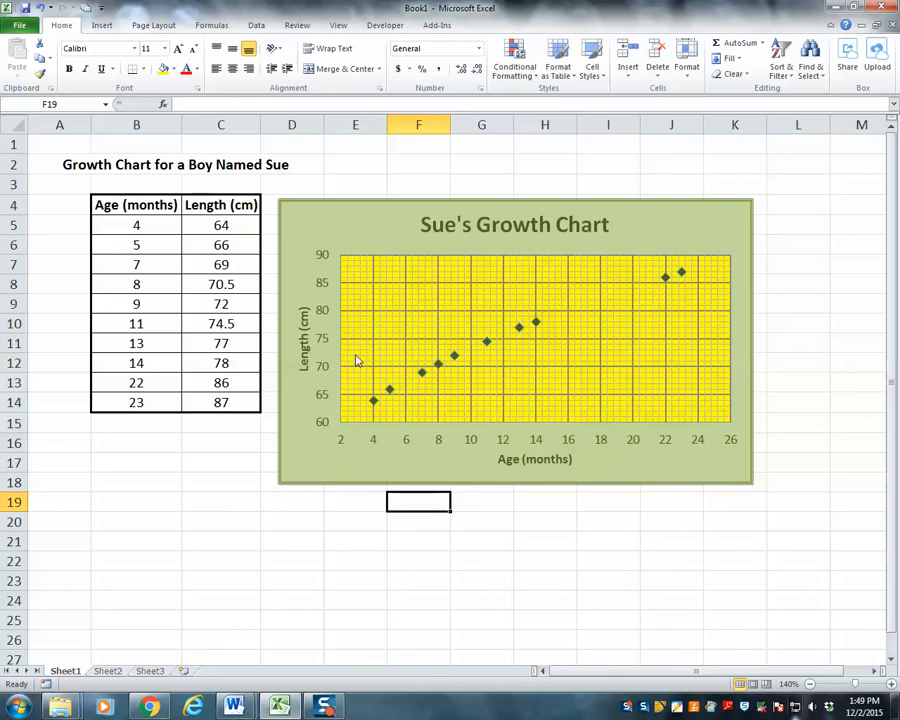
Increase the font size of both axis titles, Length (cm) and Age (months), by one increment to 10.5 pt
{"action": "left_click", "coordinate": [304, 338]}
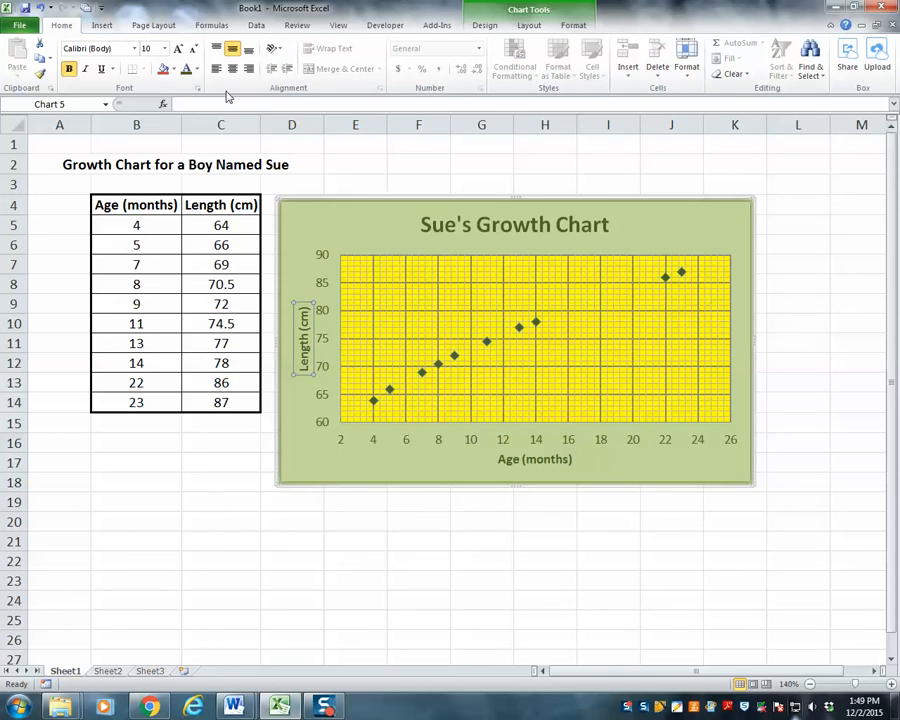
{"action": "left_click", "coordinate": [179, 49]}
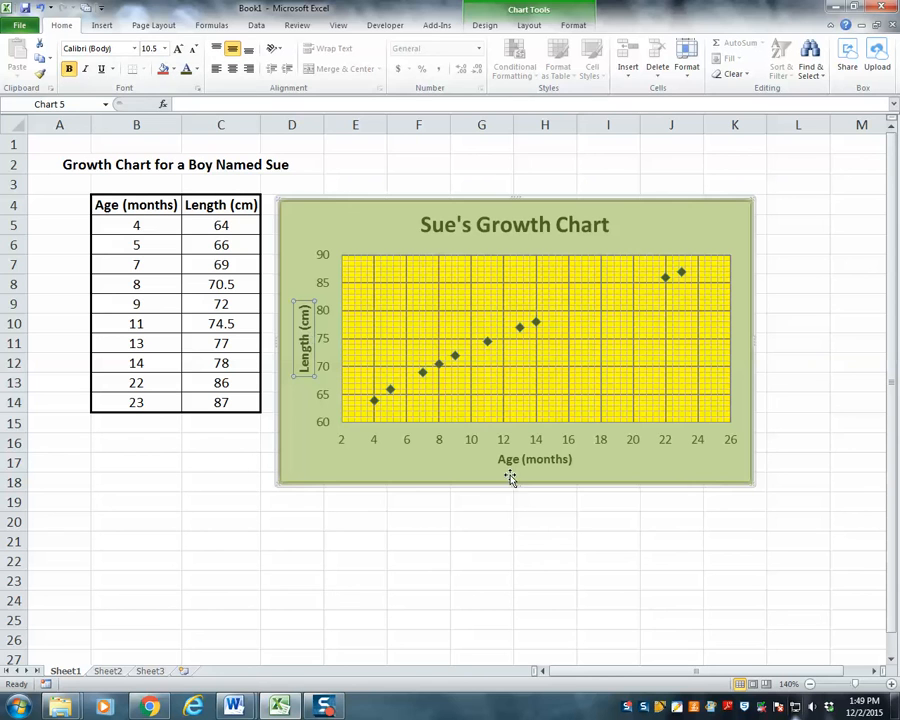
{"action": "left_click", "coordinate": [516, 464]}
{"action": "left_click", "coordinate": [181, 51]}
{"action": "left_click", "coordinate": [356, 590]}
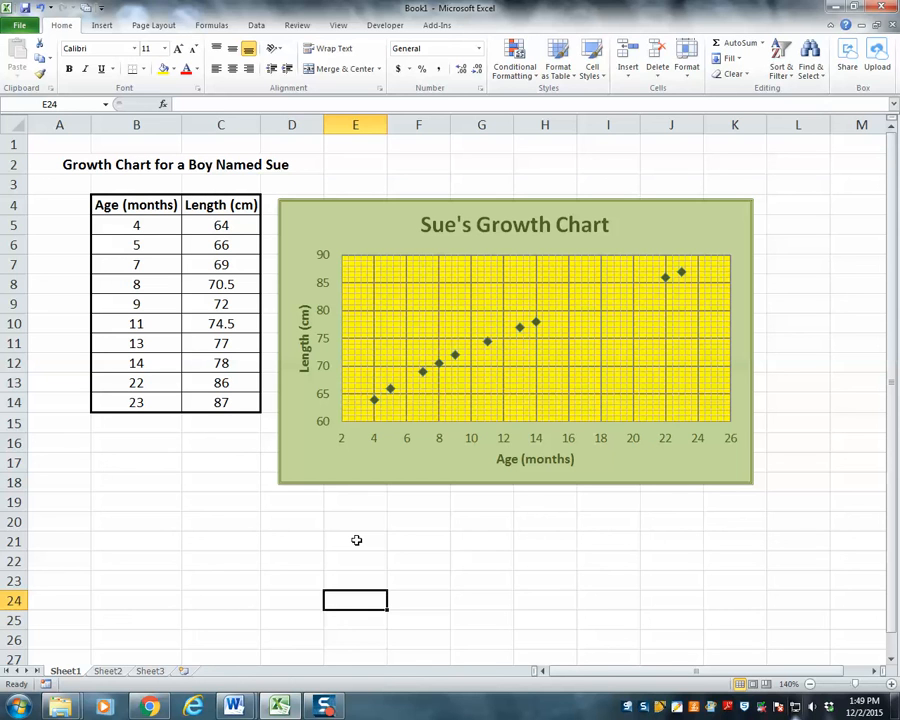
Add a linear trendline to the data series and display its equation on the chart
{"action": "left_click", "coordinate": [487, 342]}
{"action": "right_click", "coordinate": [487, 343]}
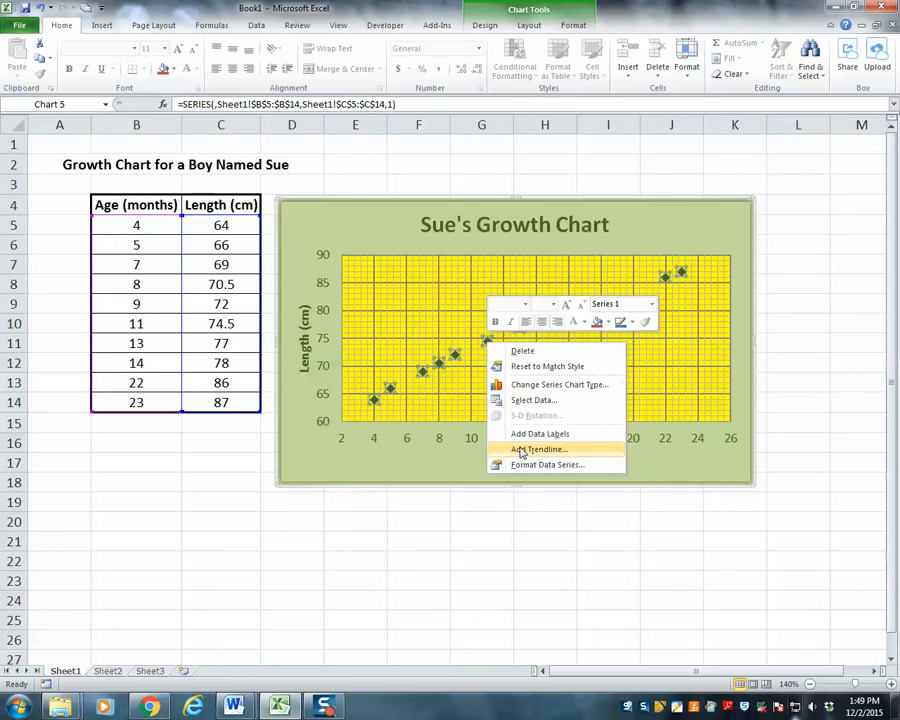
{"action": "left_click", "coordinate": [520, 451]}
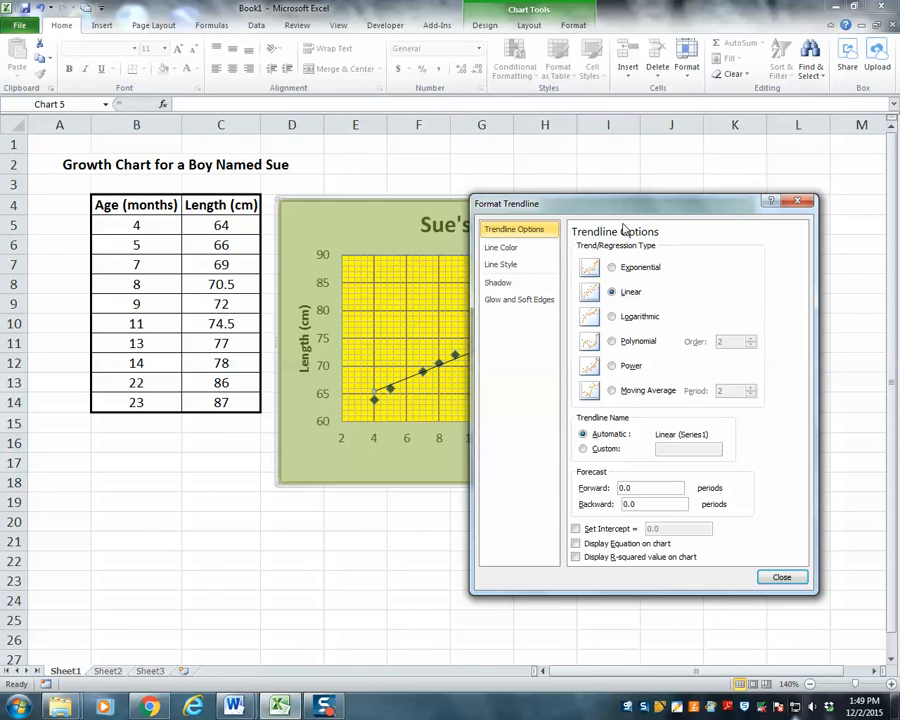
{"action": "mouse_move", "coordinate": [630, 210]}
{"action": "left_mouse_down"}
{"action": "mouse_move", "coordinate": [648, 224]}
{"action": "mouse_move", "coordinate": [701, 354]}
{"action": "mouse_move", "coordinate": [613, 212]}
{"action": "left_mouse_up"}
{"action": "left_click", "coordinate": [558, 544]}
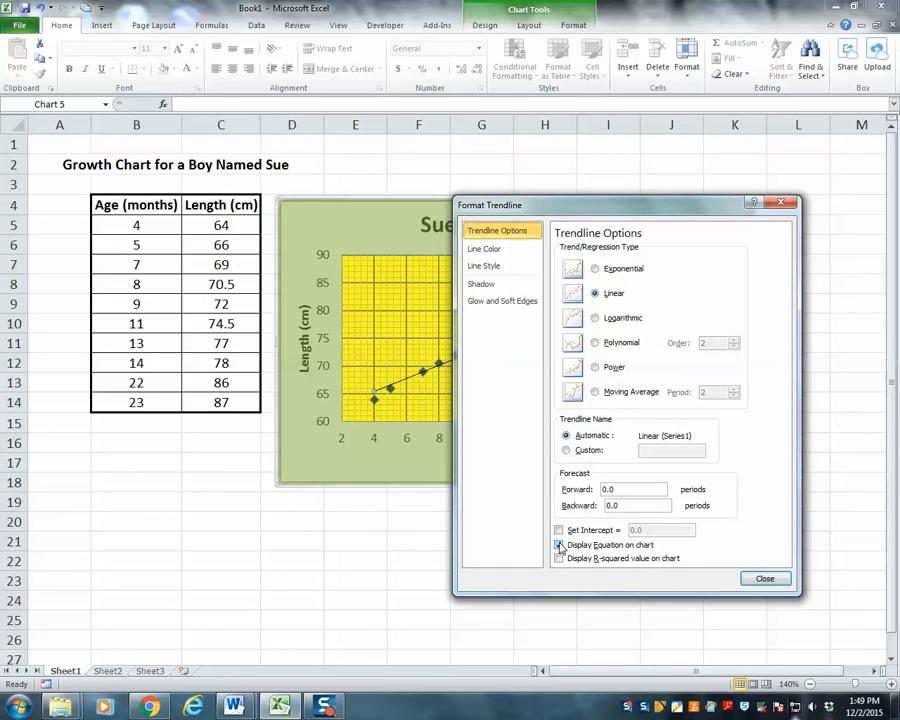
{"action": "left_click", "coordinate": [763, 580]}
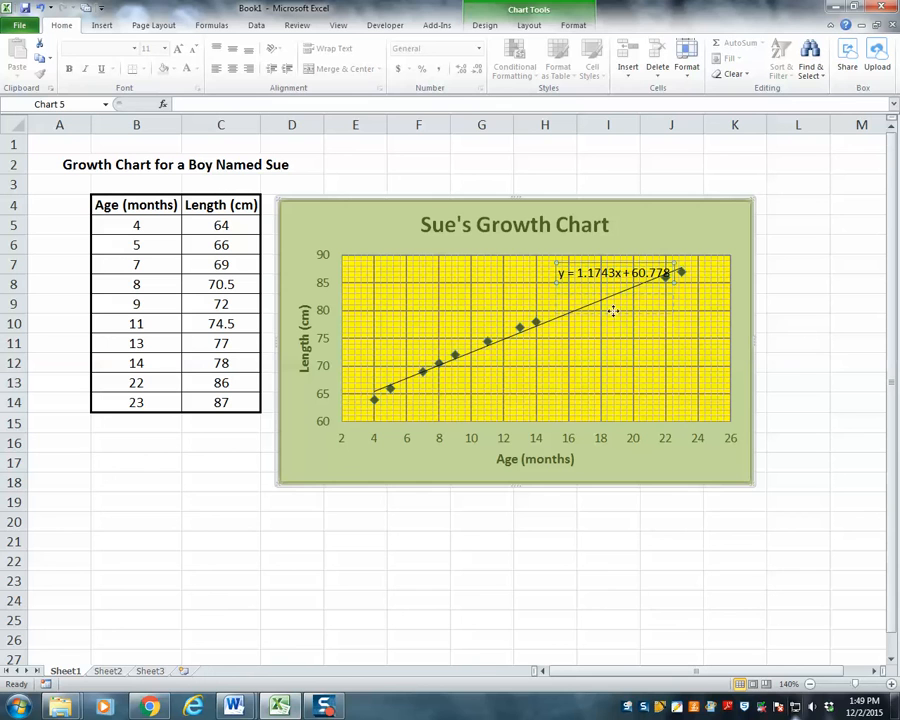
Move the trendline equation into the open area below the trendline and enlarge its font to 14 pt
{"action": "left_click_drag", "start_coordinate": [602, 374], "coordinate": [586, 381]}
{"action": "left_click", "coordinate": [178, 50]}
{"action": "left_click", "coordinate": [178, 50]}
{"action": "left_click", "coordinate": [178, 50]}
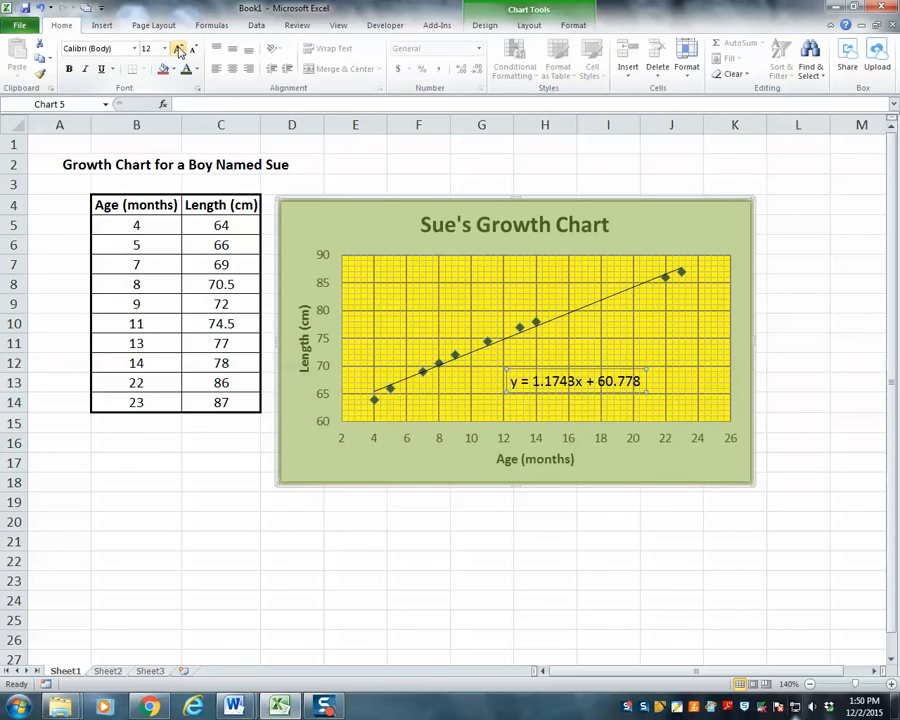
{"action": "left_click", "coordinate": [178, 50]}
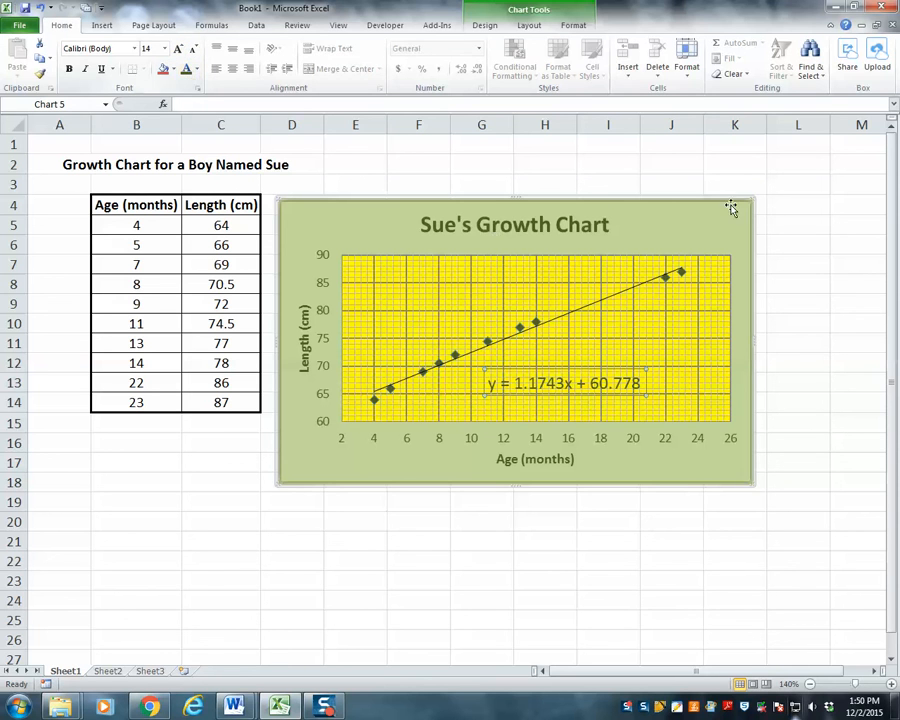
Format the trendline equation label with the Number category and 3 decimal places, then deselect the chart
{"action": "left_click", "coordinate": [799, 207]}
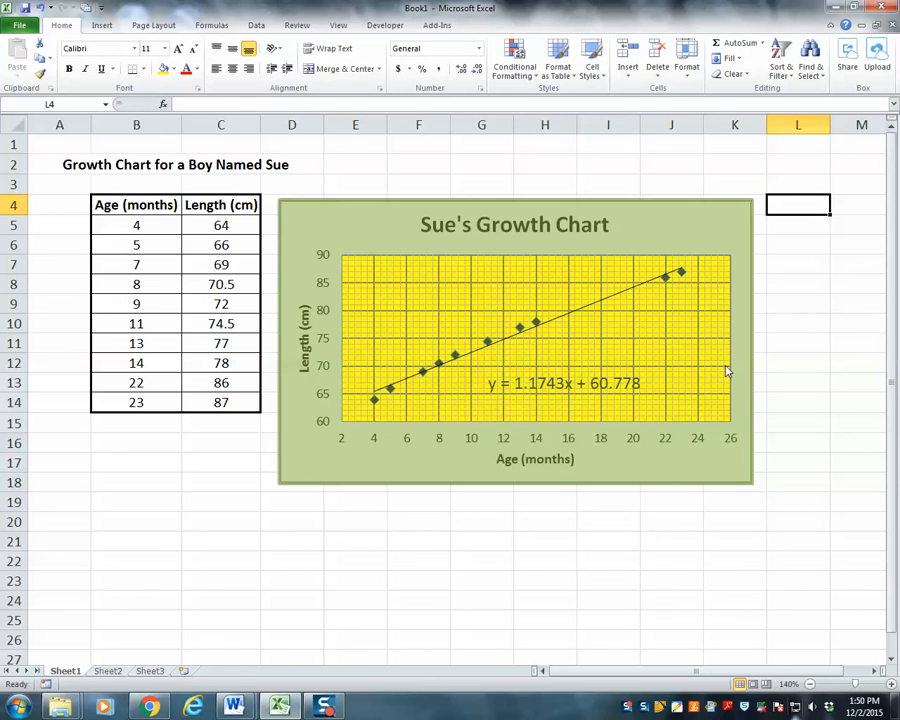
{"action": "left_click", "coordinate": [559, 389]}
{"action": "right_click", "coordinate": [557, 385]}
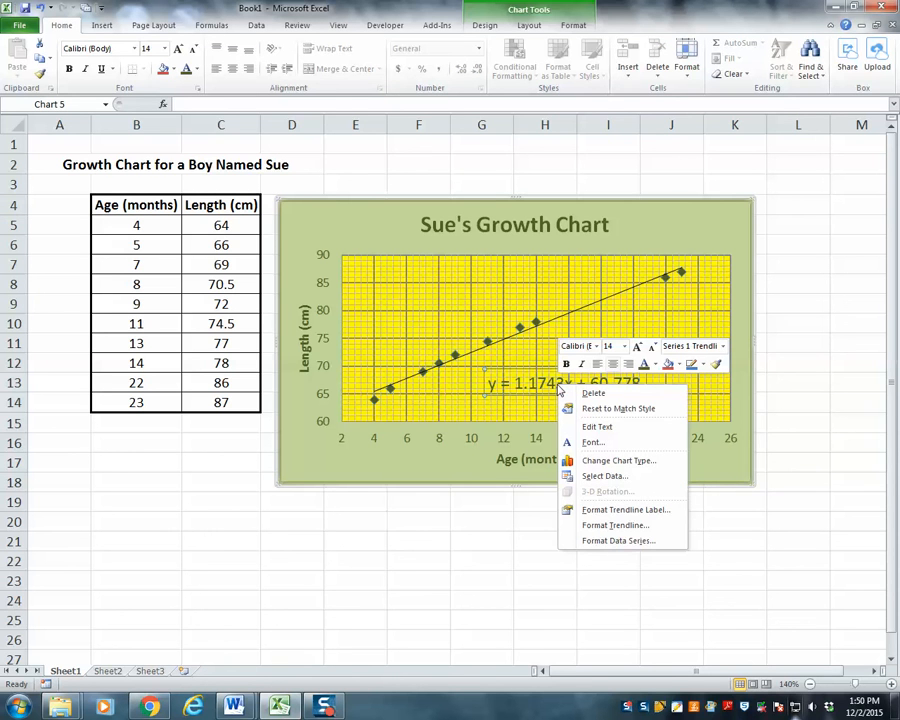
{"action": "left_click", "coordinate": [619, 512]}
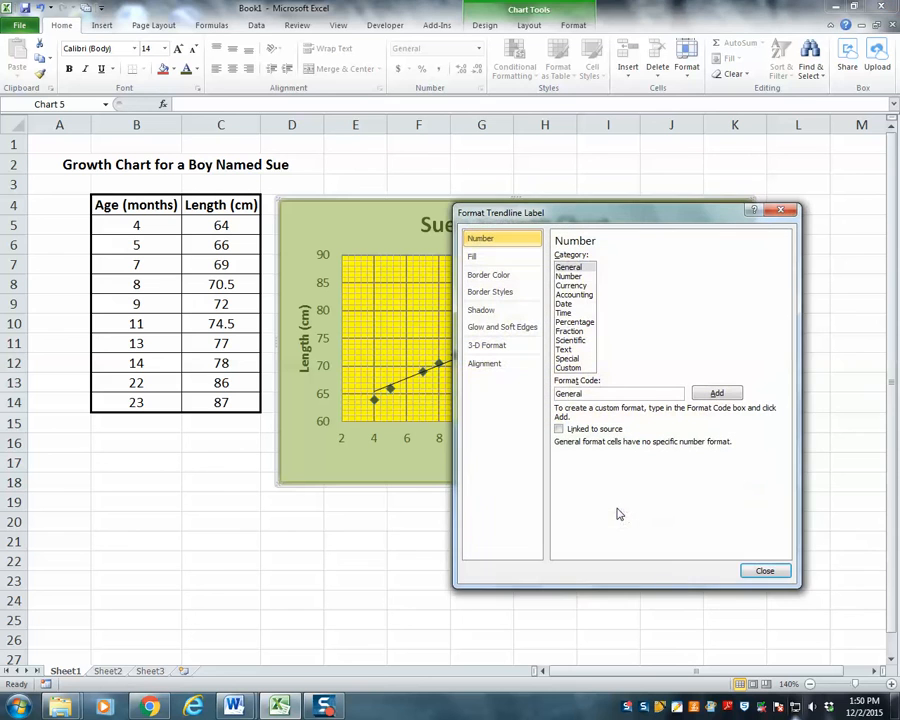
{"action": "left_click", "coordinate": [569, 277]}
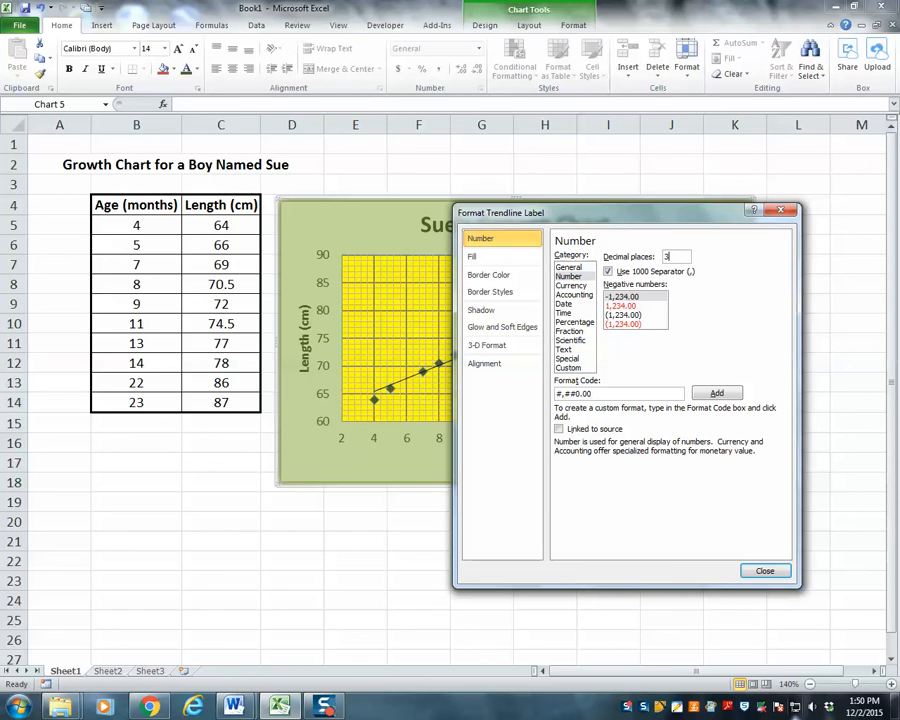
{"action": "left_click", "coordinate": [766, 575]}
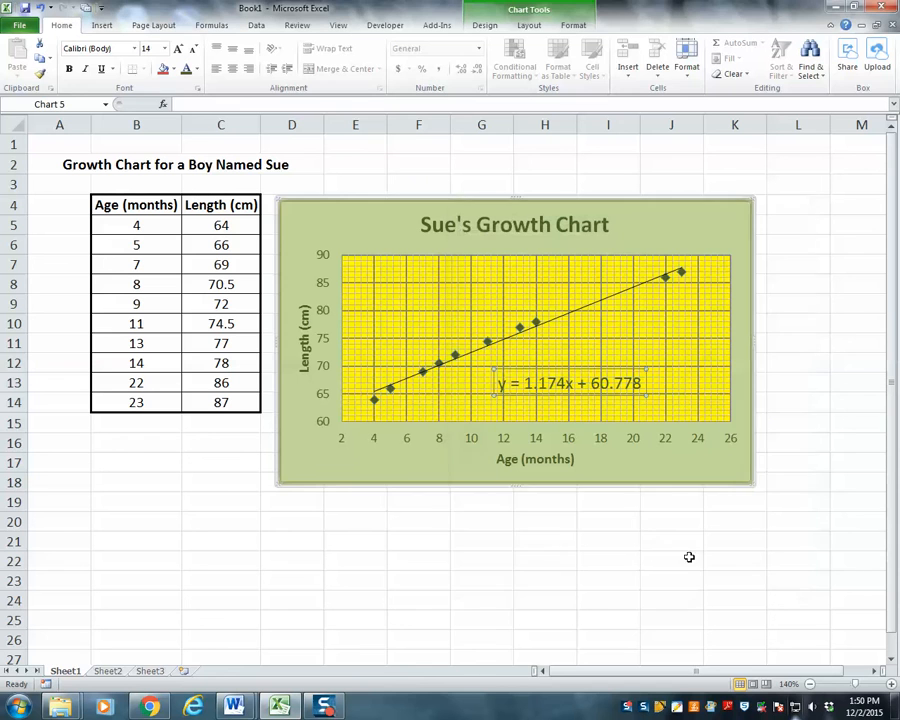
{"action": "left_click", "coordinate": [643, 553]}
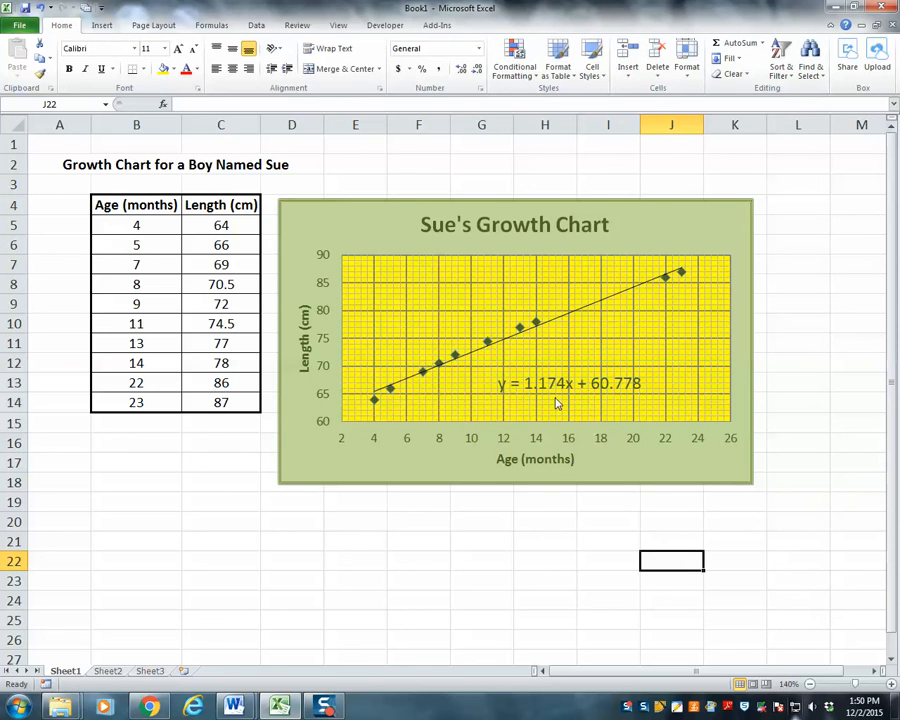